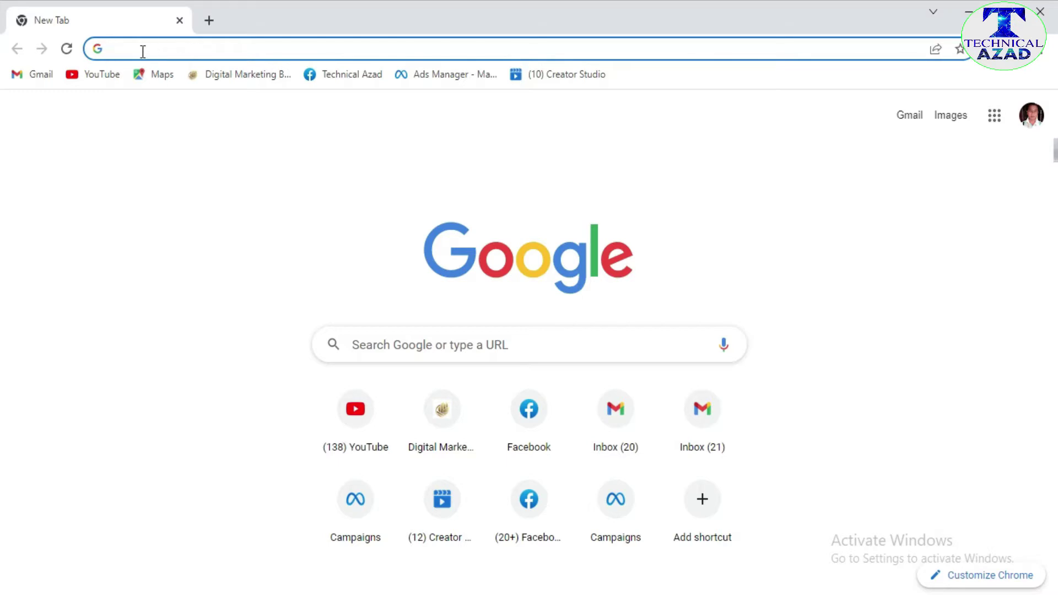
- Load the BDRIS website at bdris.gov.bd and reveal the birth registration services menu
type("bdris.gov.bd")
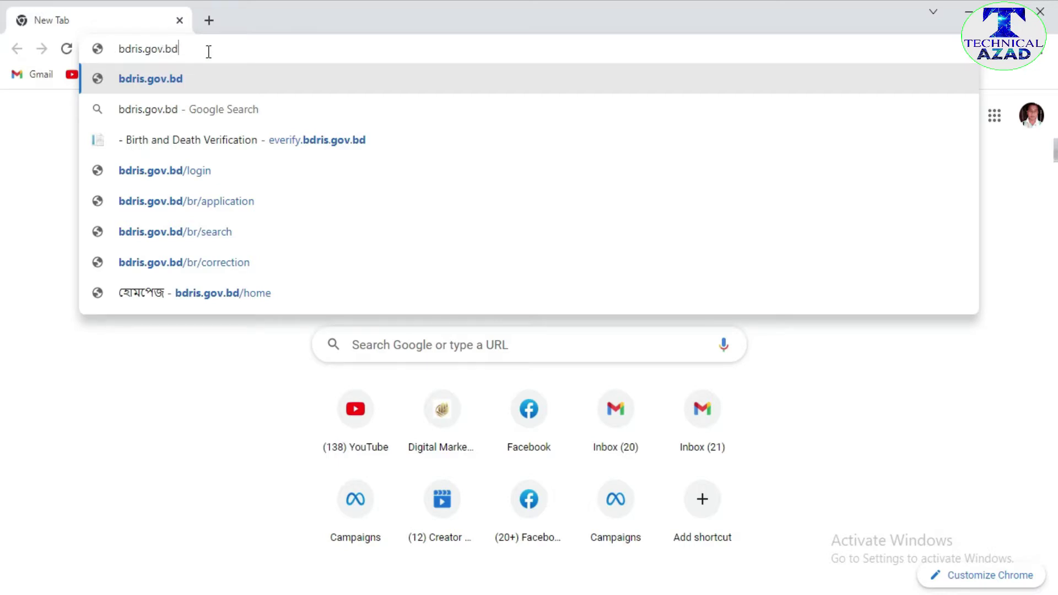
key("Return")
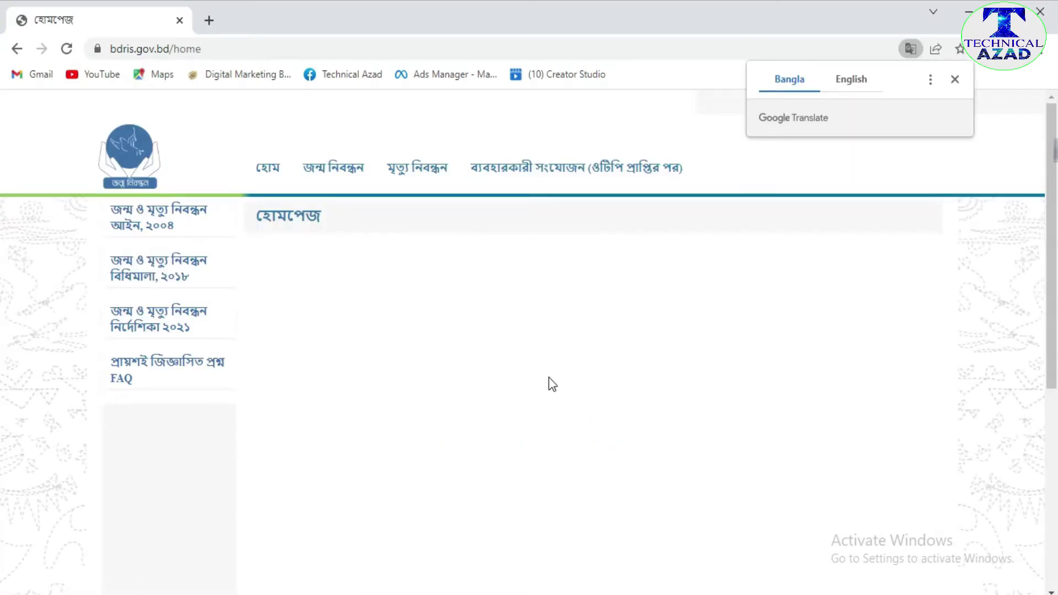
mouse_move(325, 171)
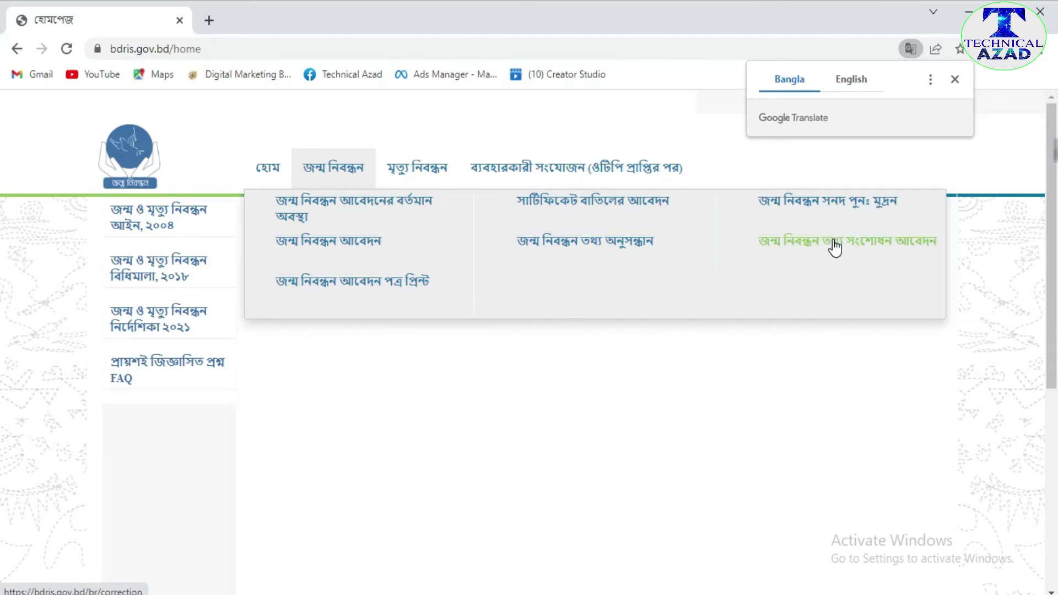
- Open the birth information correction application and enter the birth registration number
left_click(834, 244)
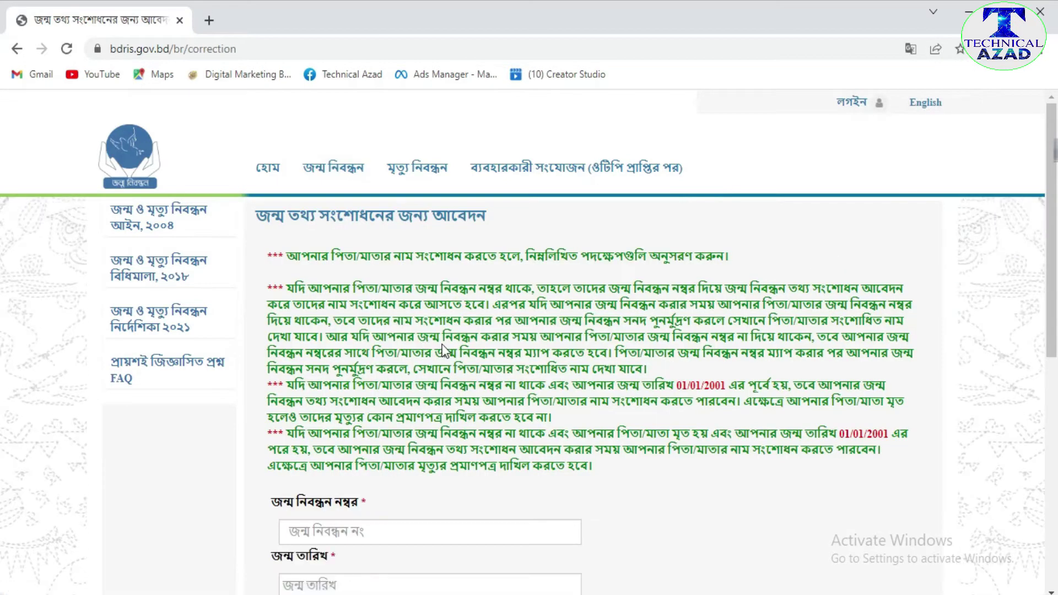
scroll(448, 342, "down", 2)
scroll(322, 379, "down", 4)
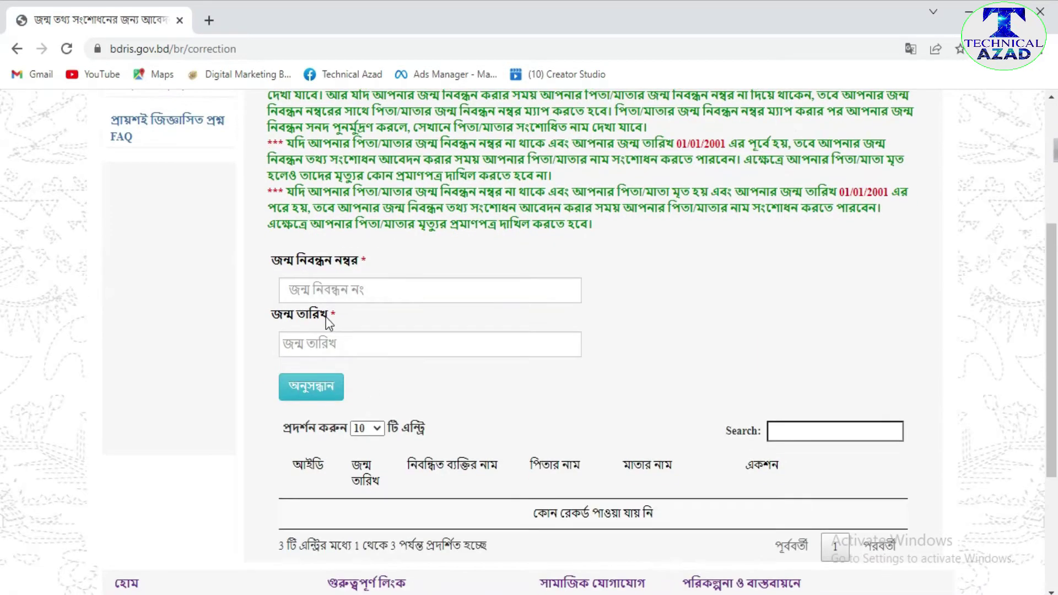
left_click(324, 293)
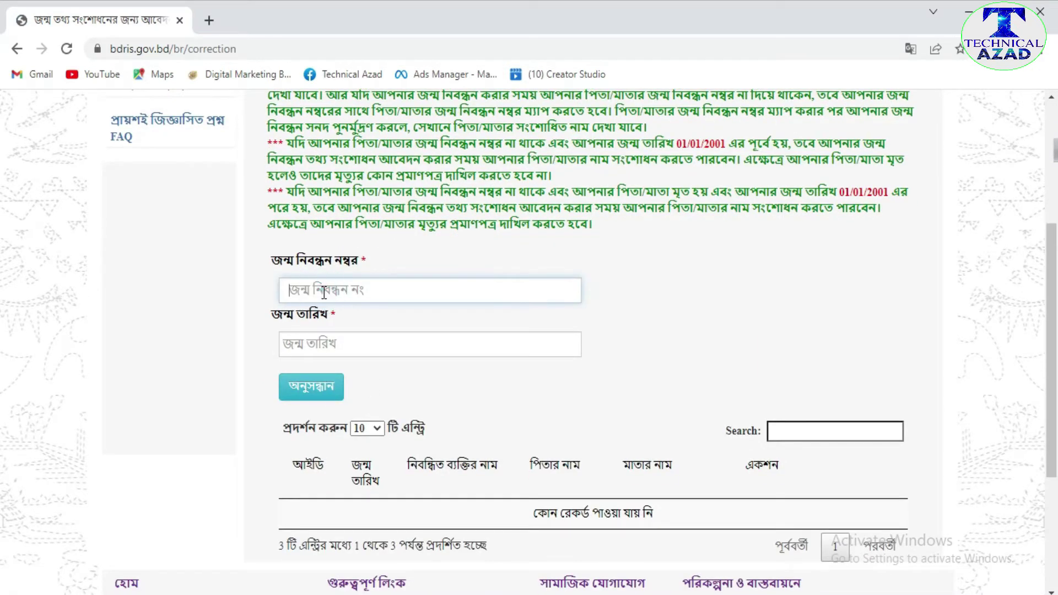
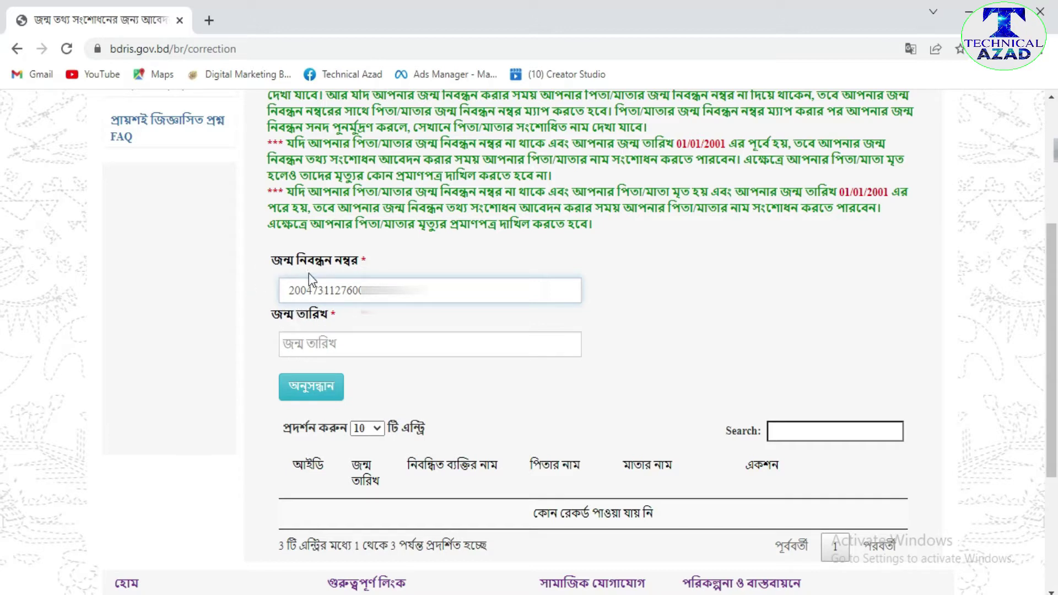
left_click(316, 342)
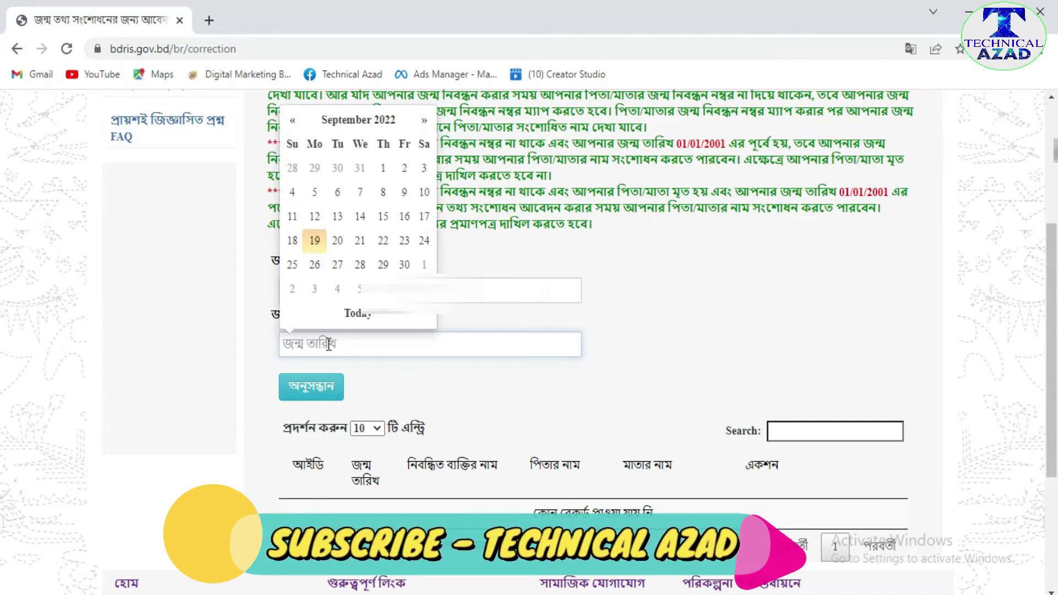
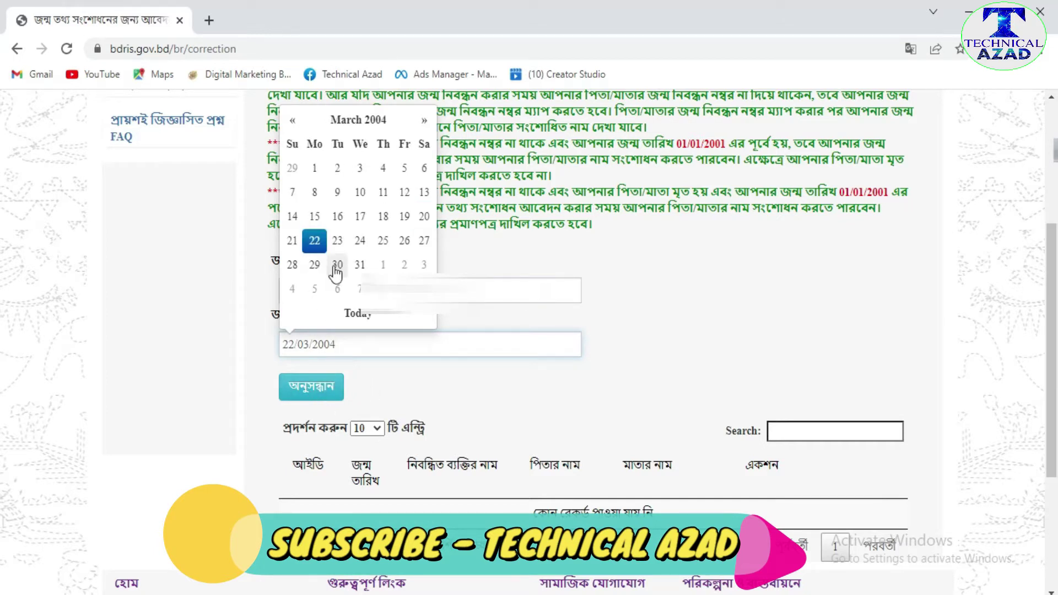
left_click(315, 241)
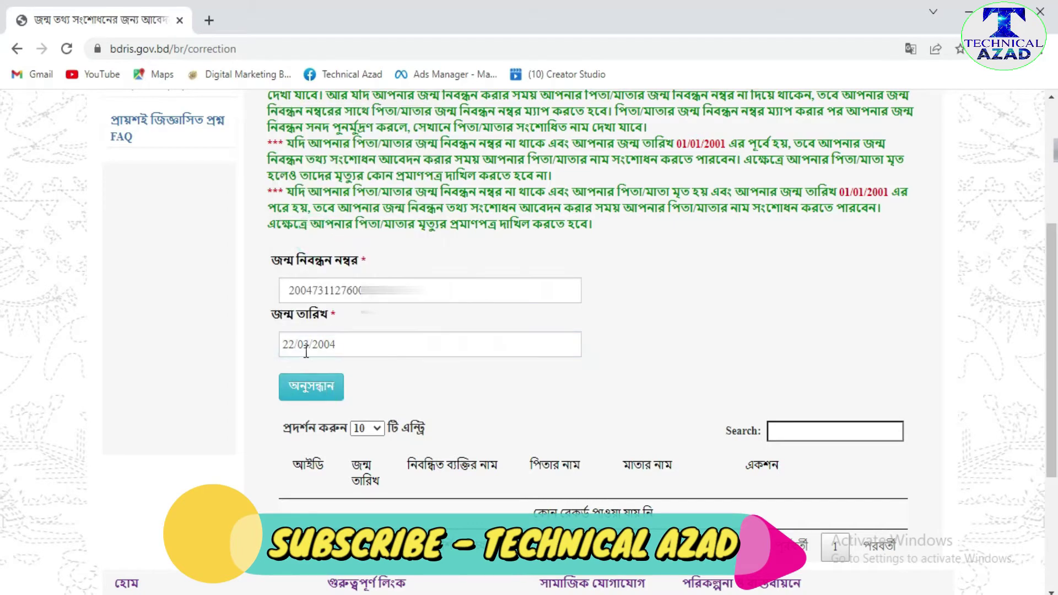
left_click(316, 394)
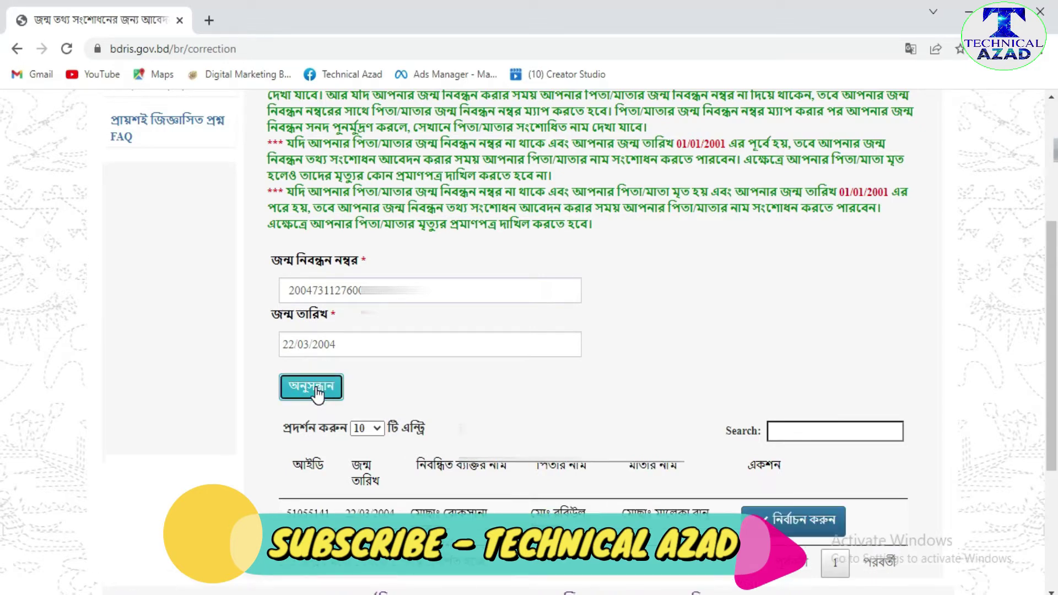
scroll(560, 401, "down", 2)
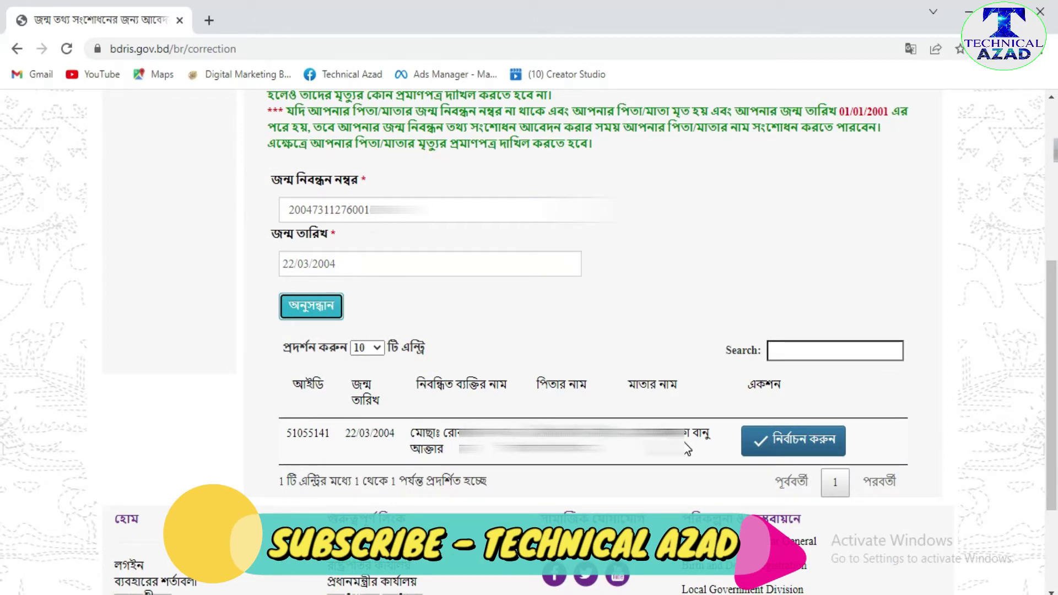
- Select and confirm the found birth record to bring up its correction form
left_click(803, 444)
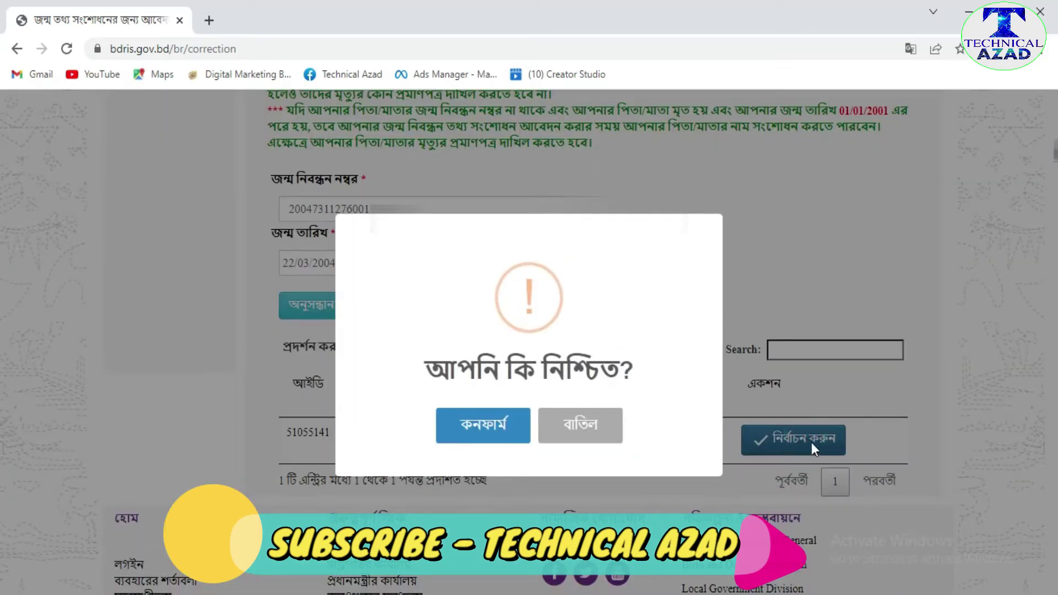
left_click(488, 431)
scroll(604, 418, "up", 5)
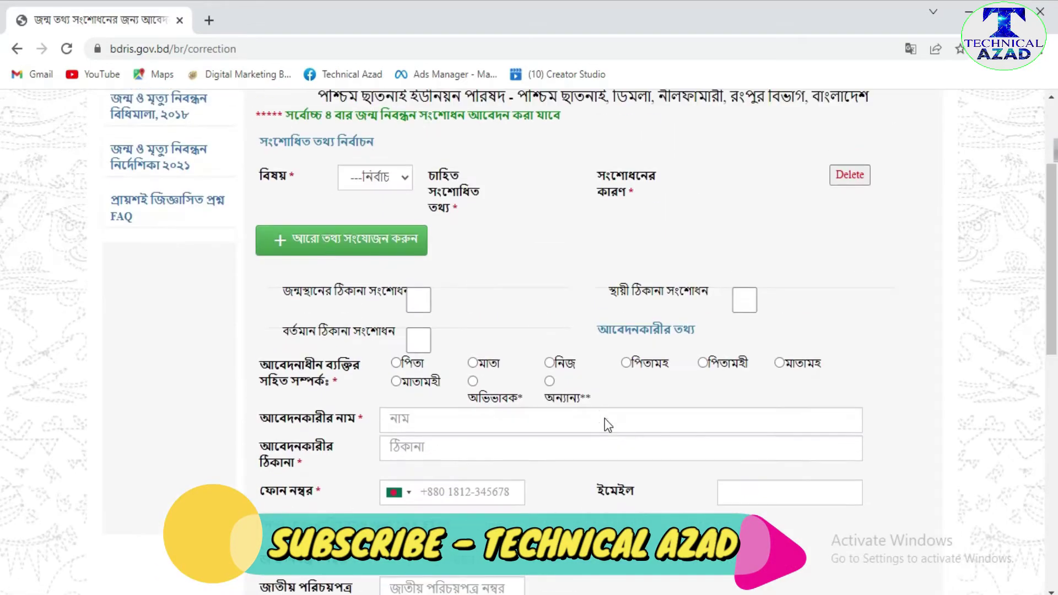
scroll(514, 384, "up", 1)
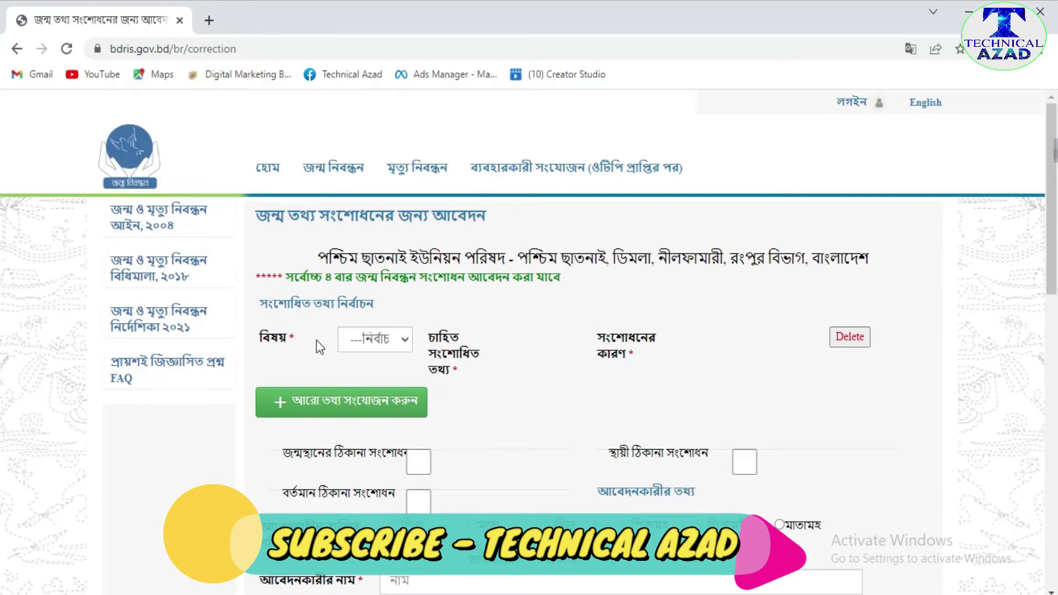
left_click(404, 341)
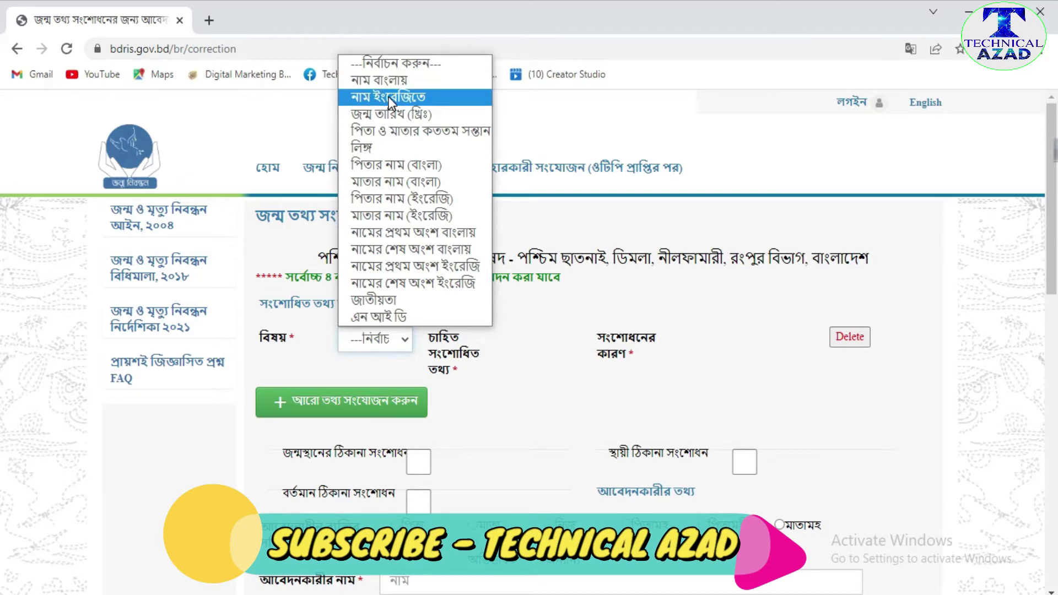
- Correct the English name, entering the corrected name with reason ভুল লিপিবদ্ধ করা হয়েছিল, and add another row
left_click(406, 98)
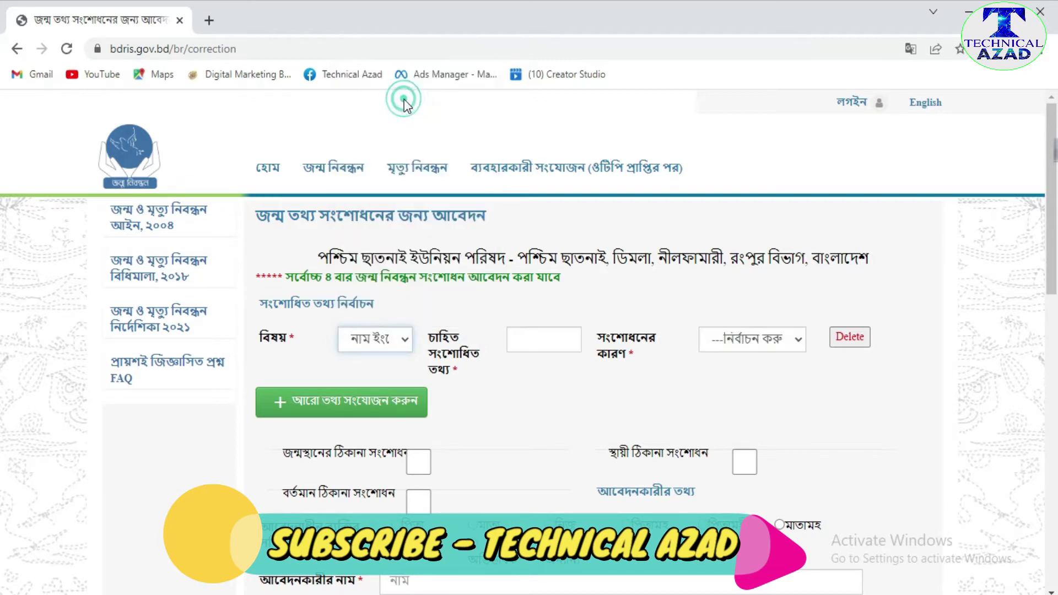
left_click(547, 341)
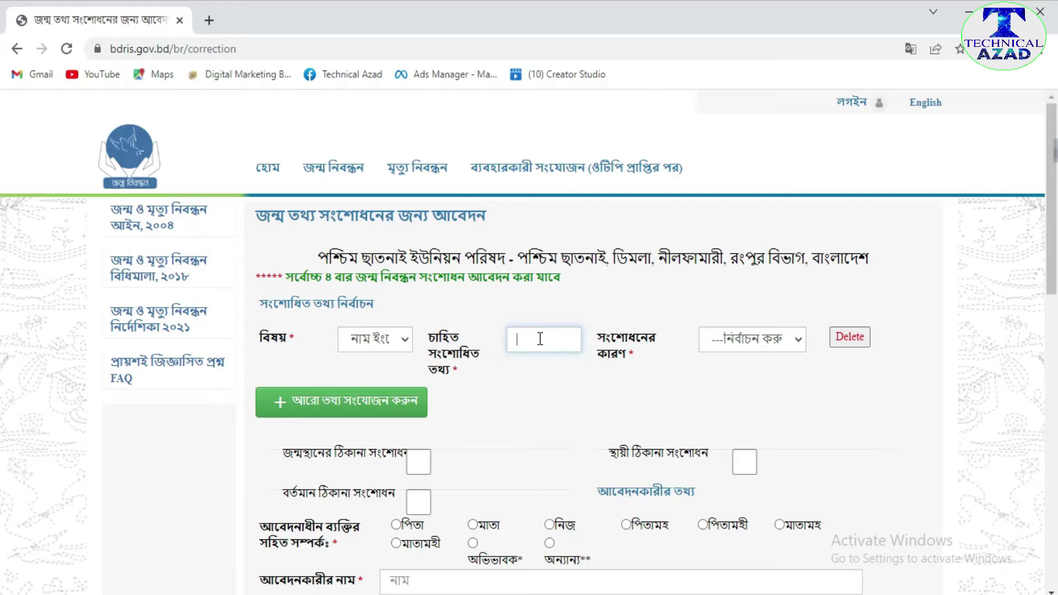
type("MST MINA")
left_click(798, 339)
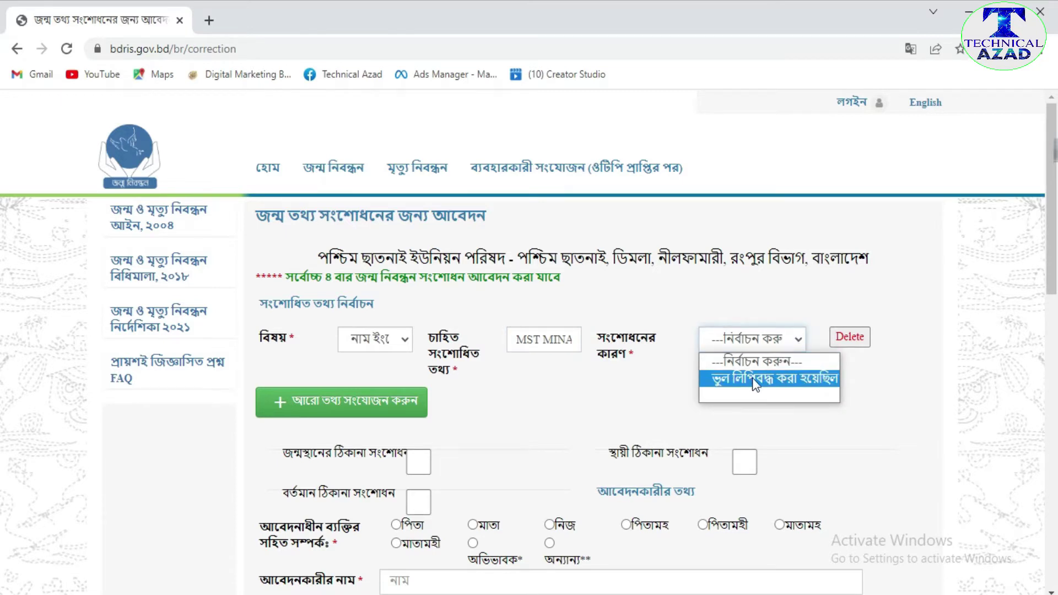
left_click(808, 380)
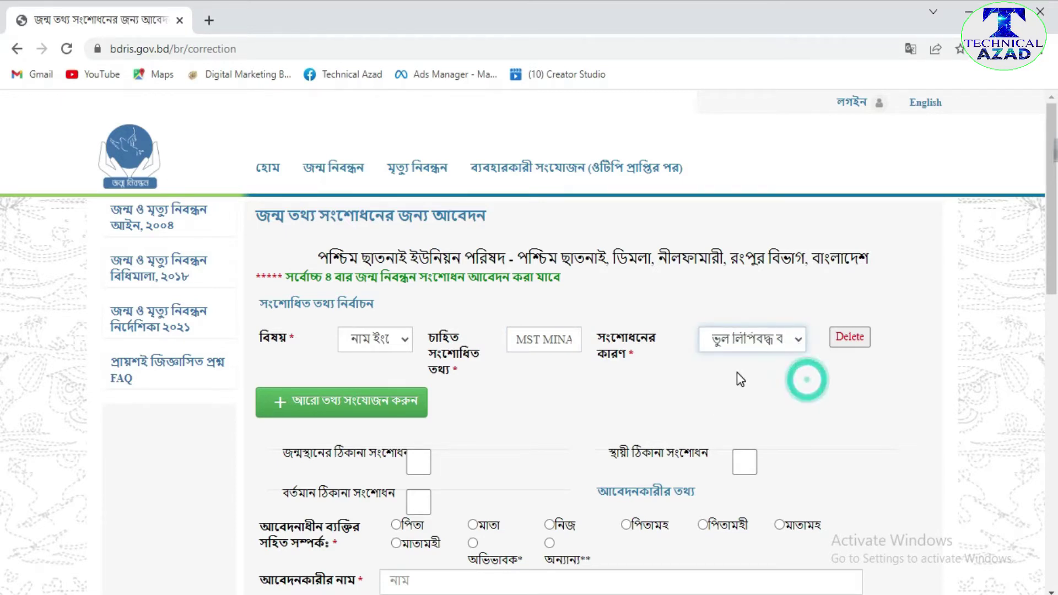
left_click(353, 412)
scroll(397, 416, "down", 1)
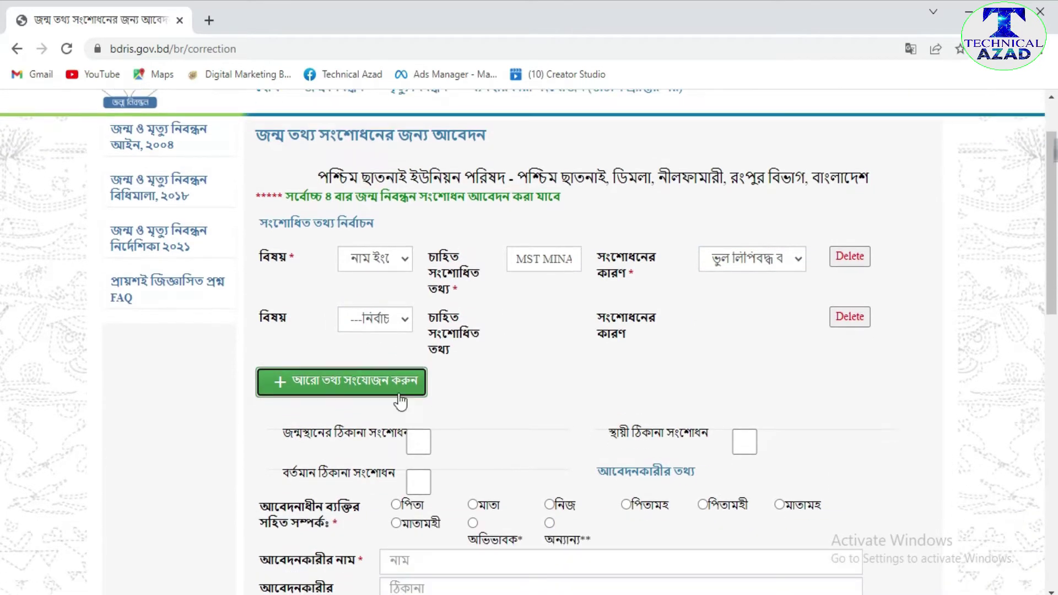
- Make the second row correct the father's English name, with reason ভুল লিপিবদ্ধ করা হয়েছিল
left_click(403, 322)
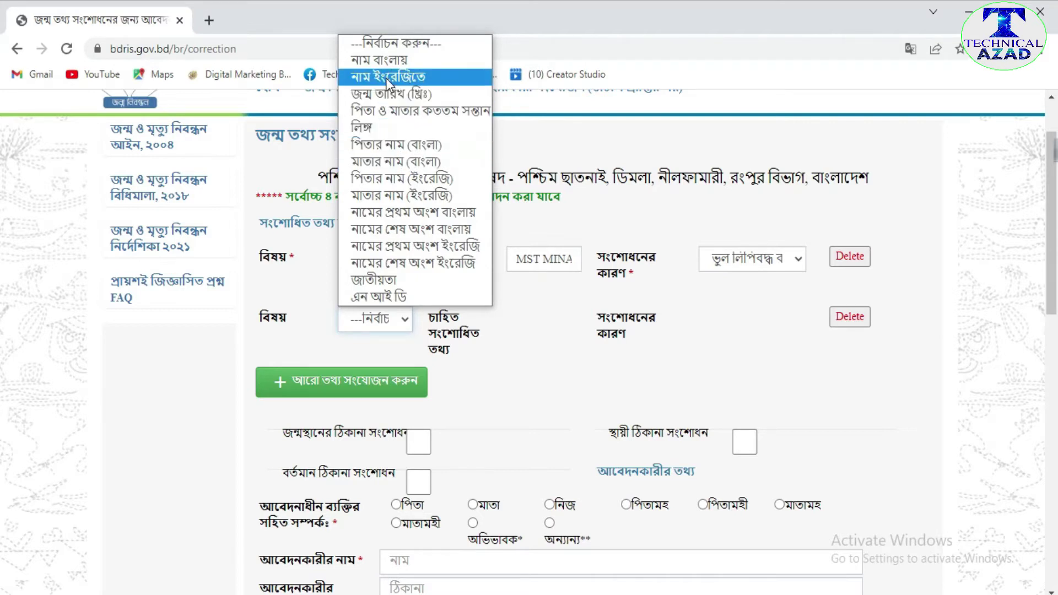
left_click(416, 179)
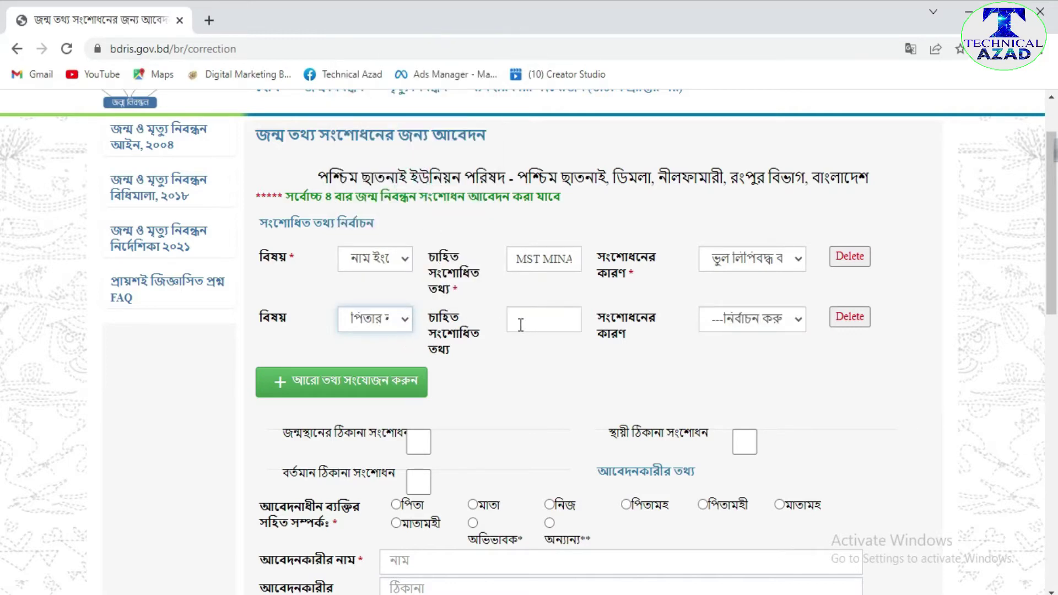
left_click(540, 320)
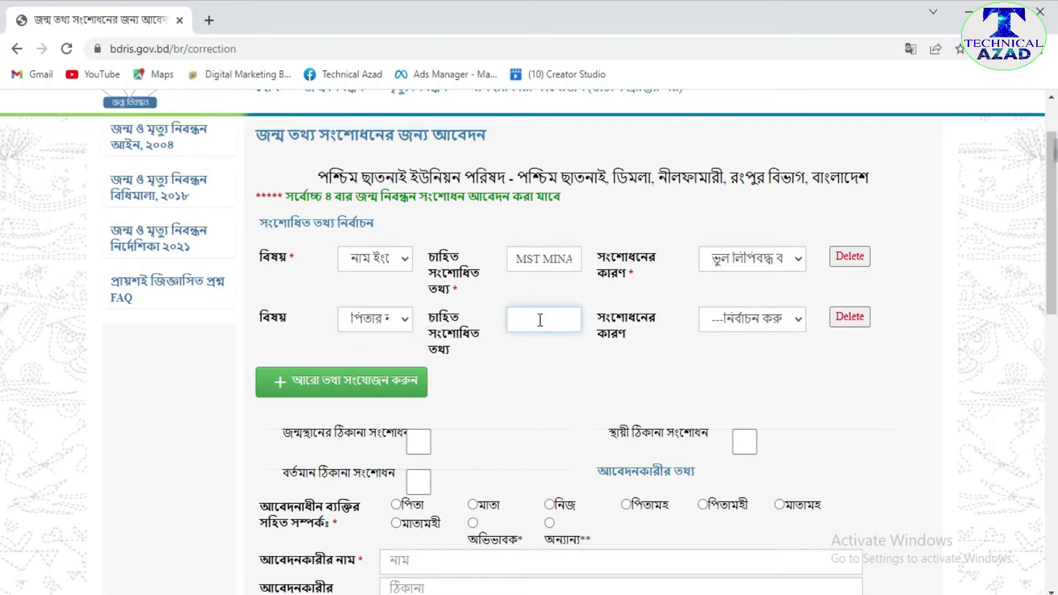
left_click(798, 325)
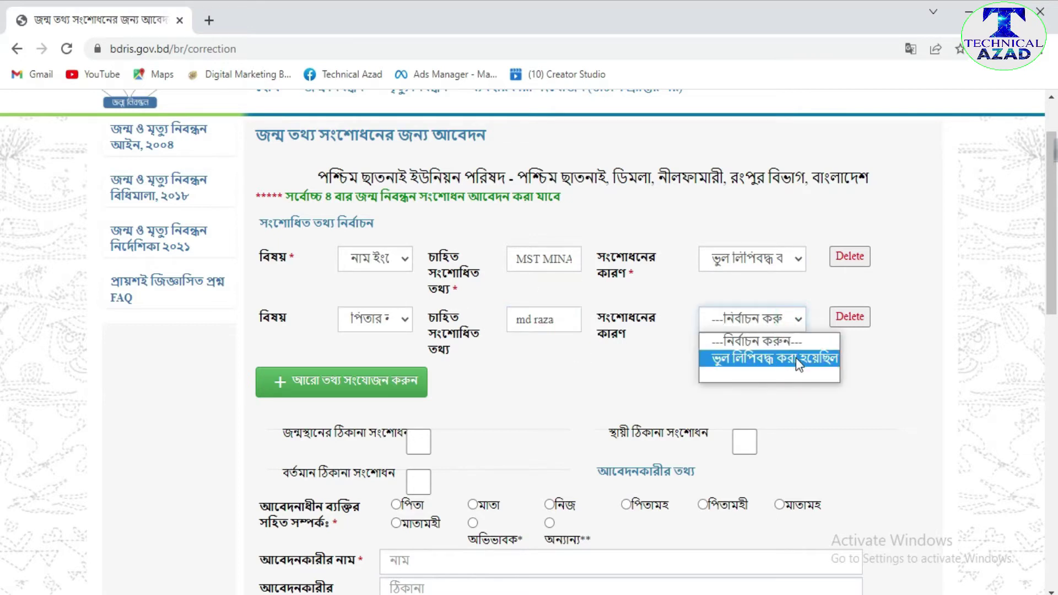
left_click(812, 362)
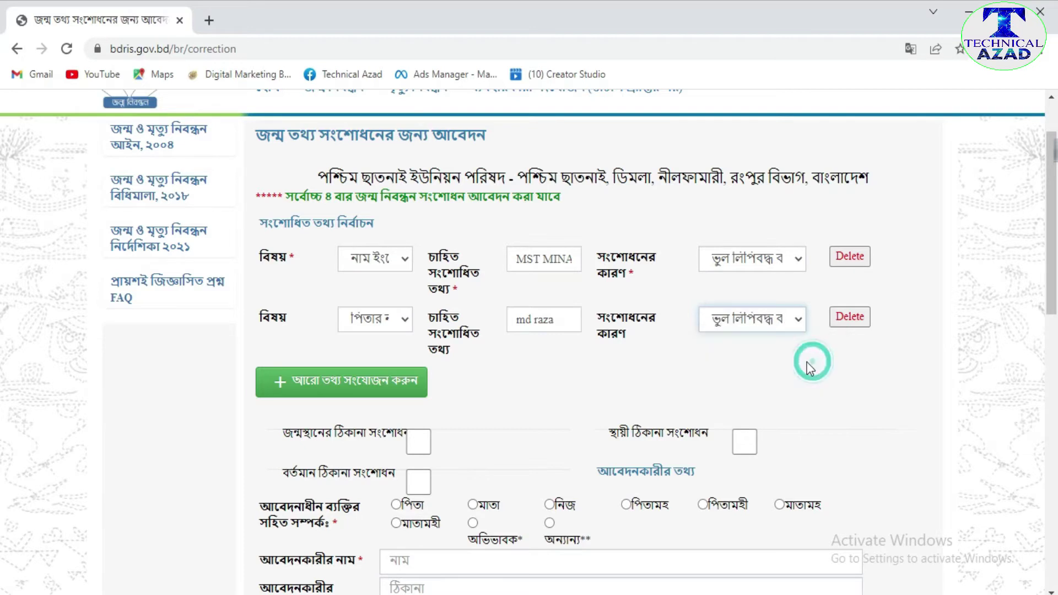
- Add a third row correcting the mother's name, reason ভুল লিপিবদ্ধ করা হয়েছিল, then add a fourth row
left_click(359, 386)
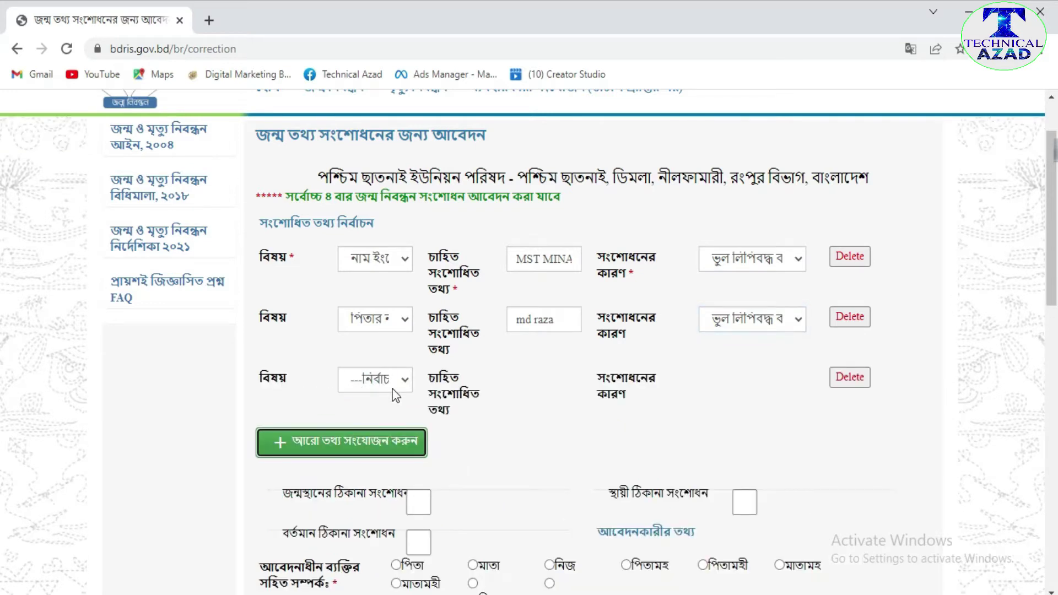
left_click(407, 381)
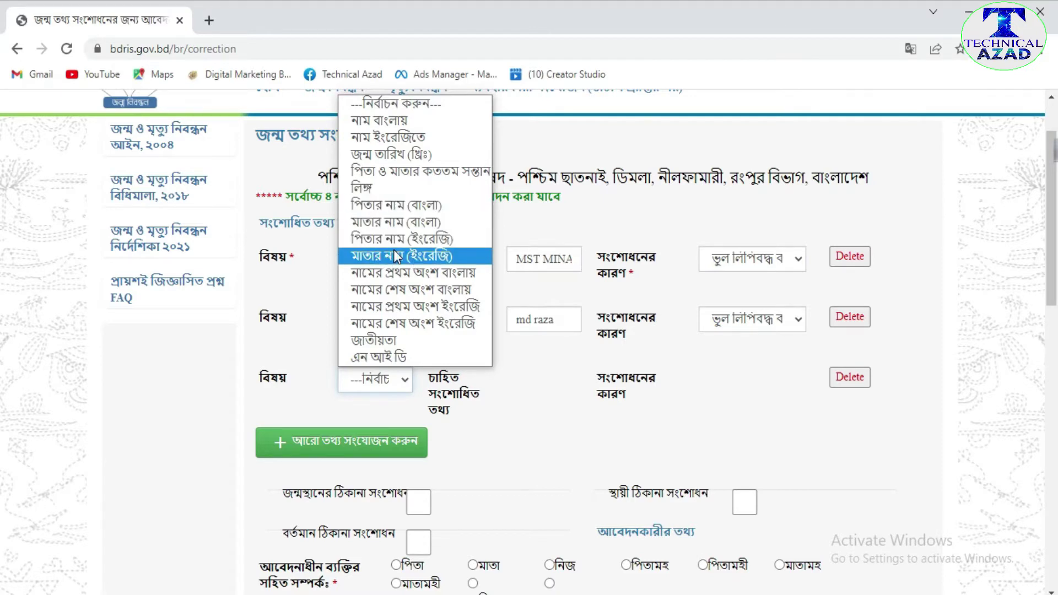
left_click(427, 255)
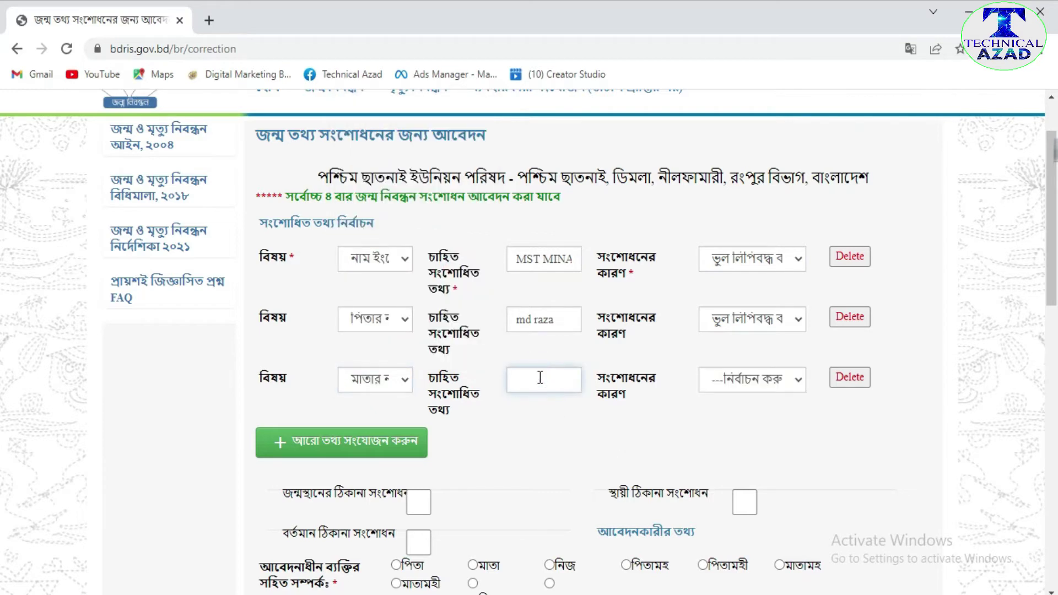
type("Mst shila")
left_click(798, 381)
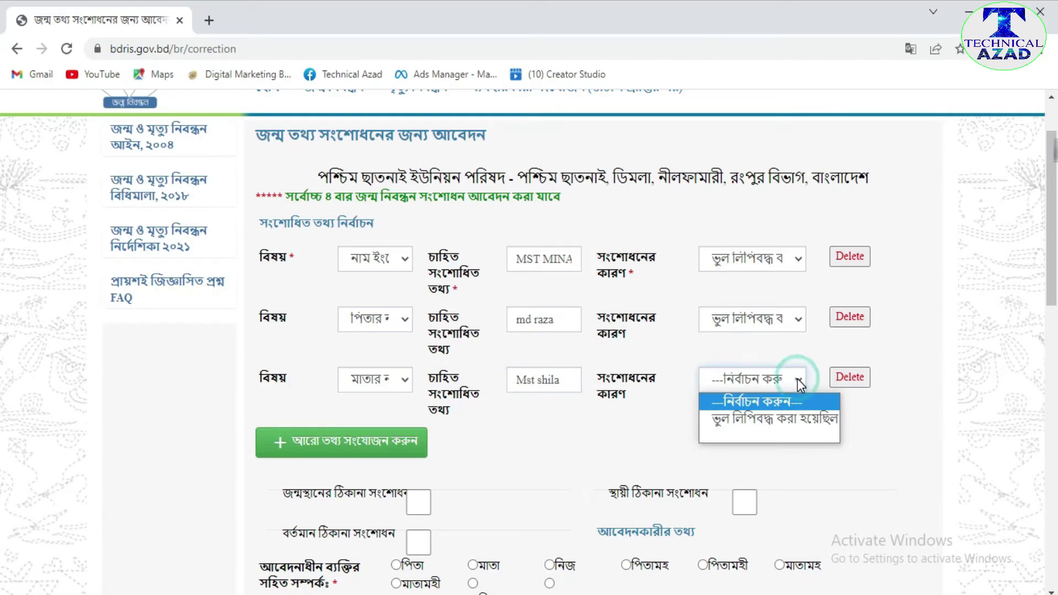
left_click(785, 422)
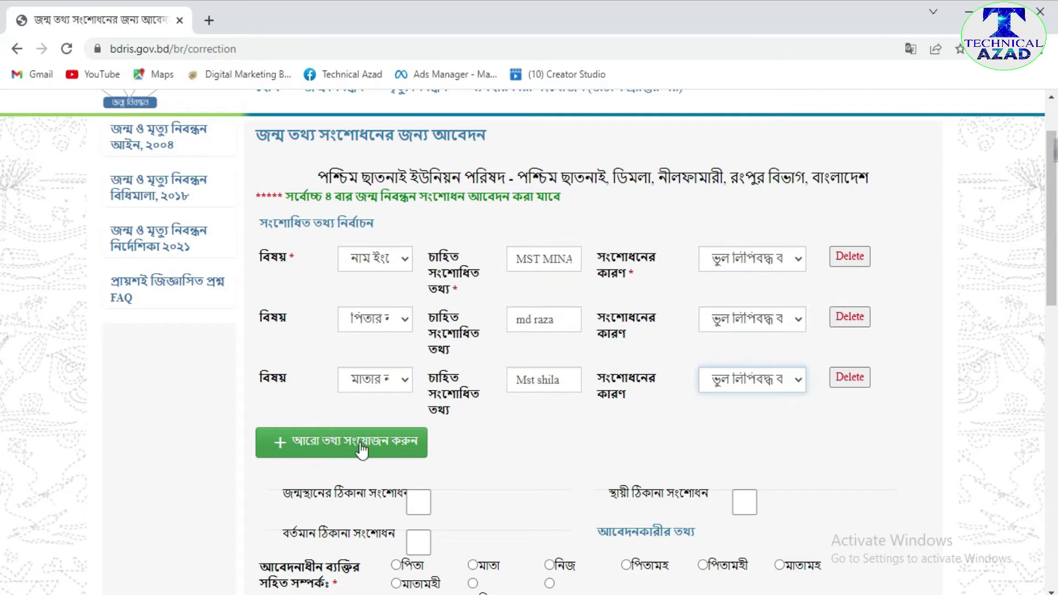
left_click(336, 444)
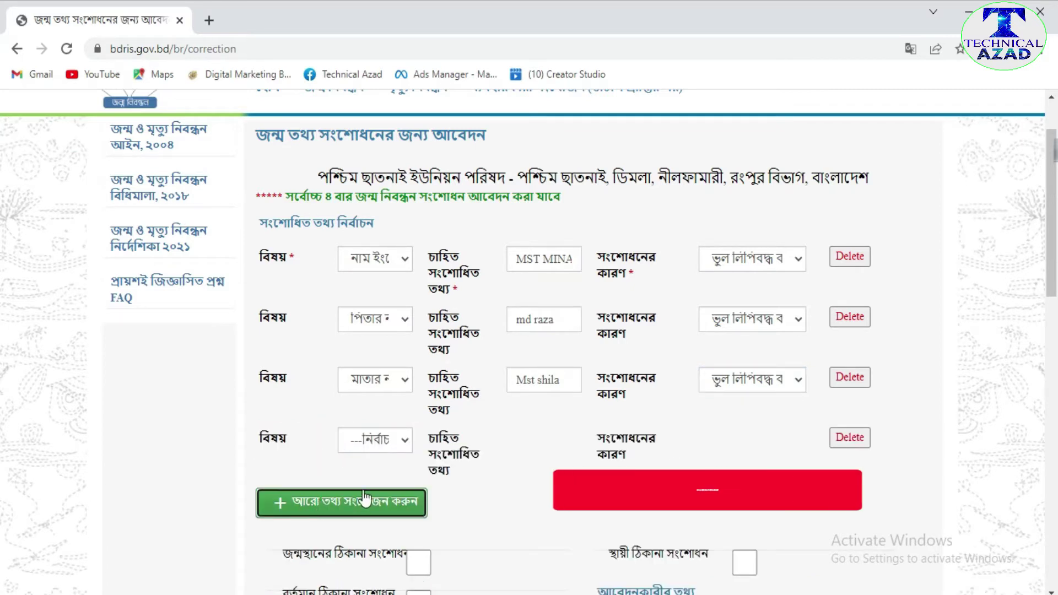
- Delete the unused blank fourth correction row, keeping the three name corrections
left_click(404, 440)
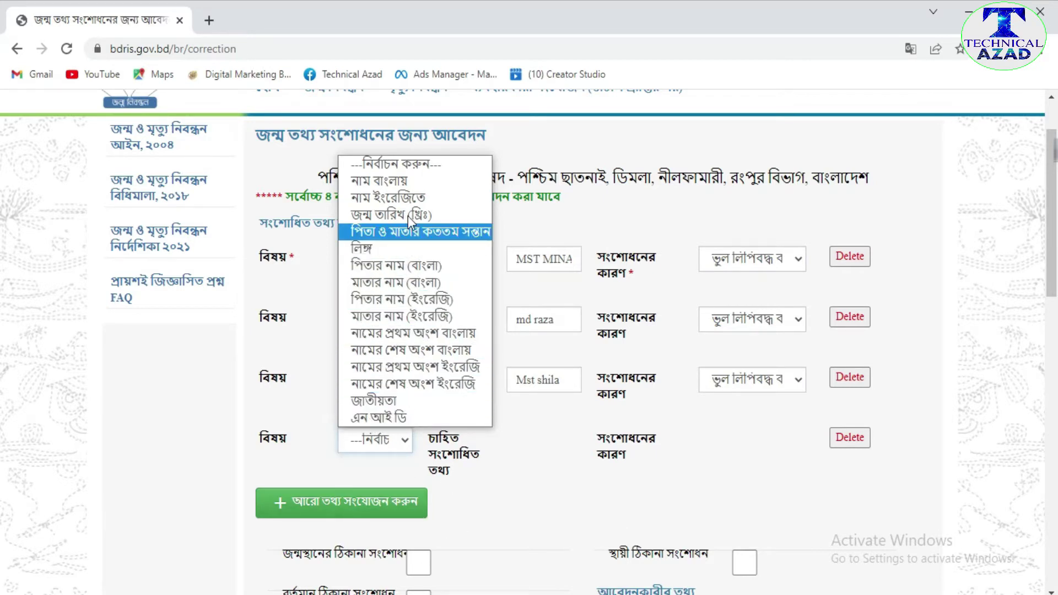
left_click(485, 488)
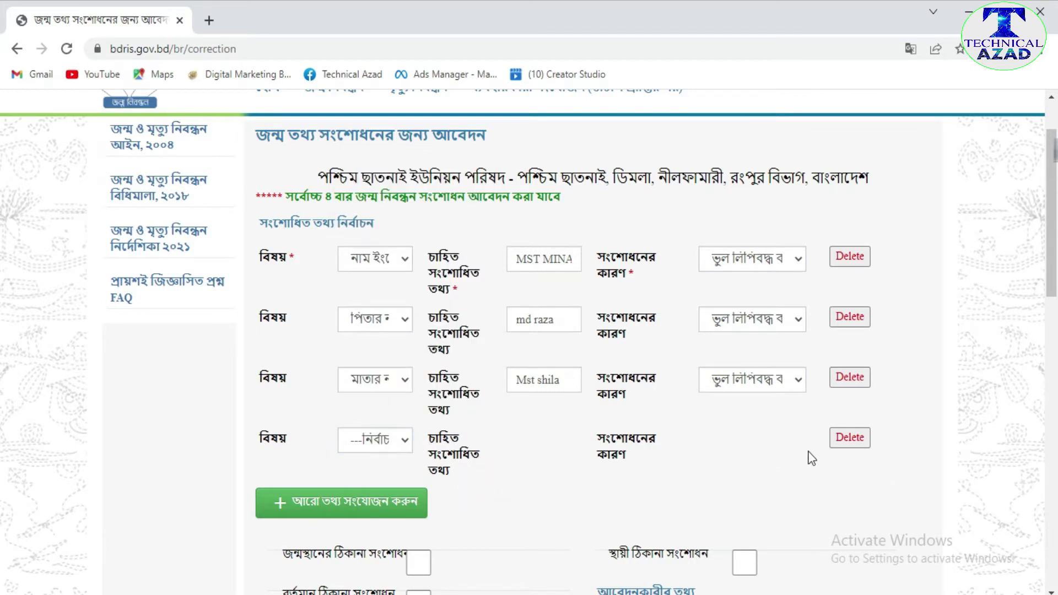
left_click(849, 438)
scroll(518, 435, "down", 3)
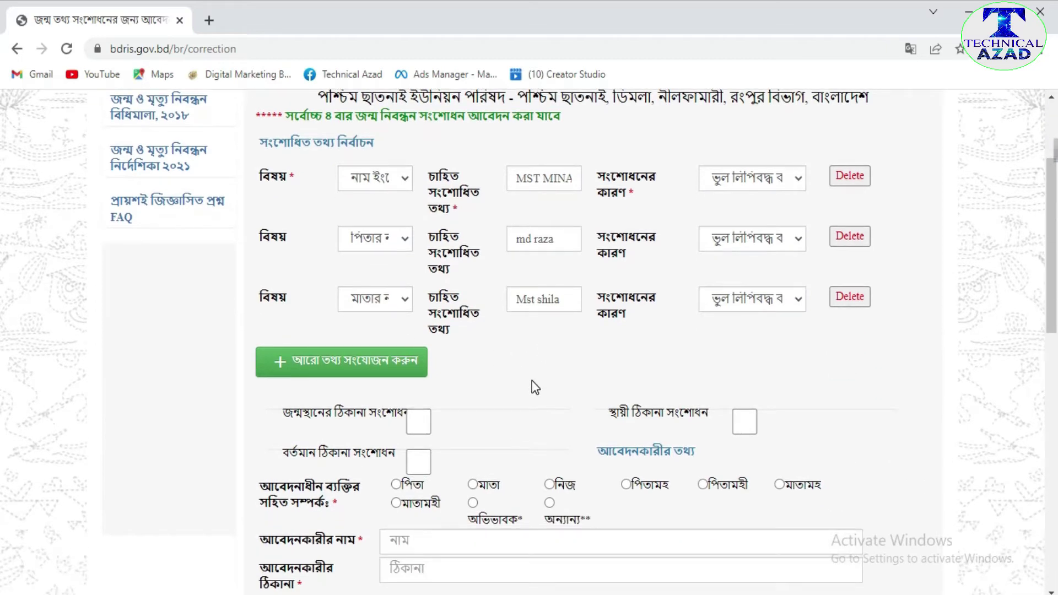
scroll(531, 307, "down", 2)
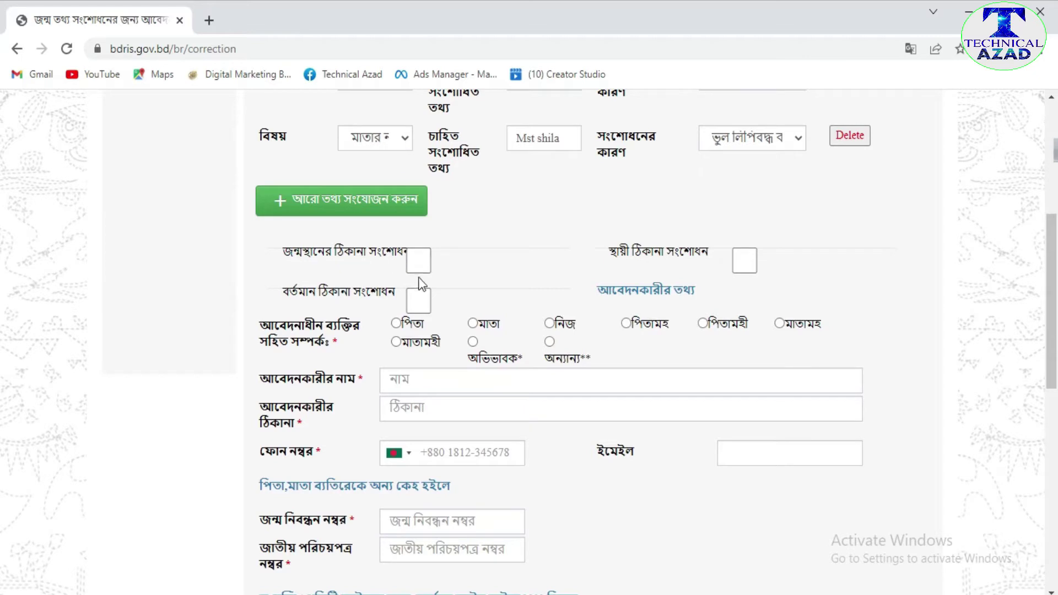
scroll(445, 332, "up", 2)
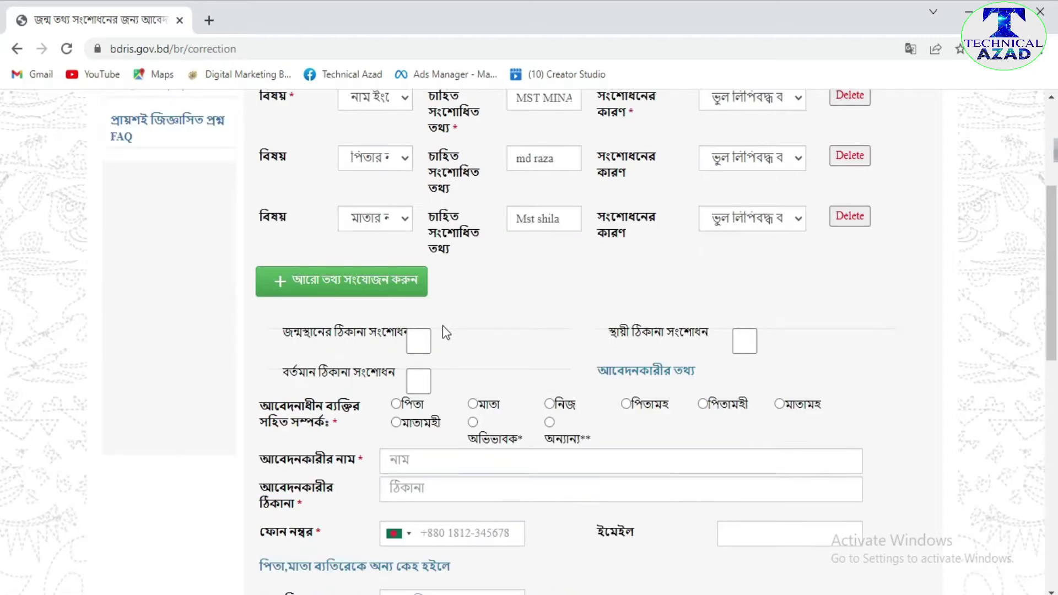
- Enable the birthplace address correction with country বাংলাদেশ, division রংপুর বিভাগ and district নীলফামারী
left_click(418, 344)
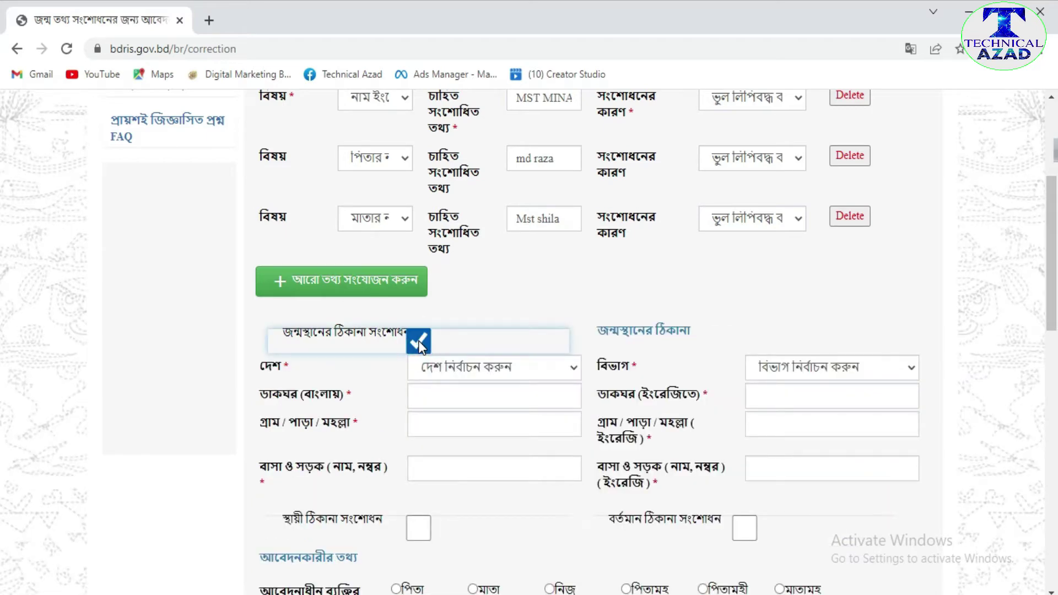
scroll(408, 336, "down", 2)
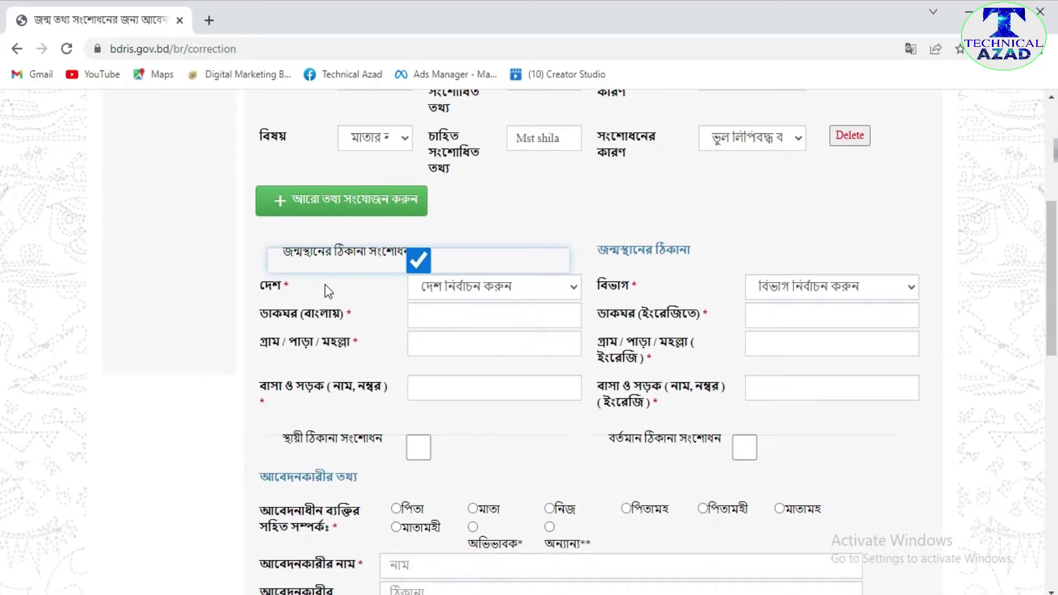
left_click(572, 289)
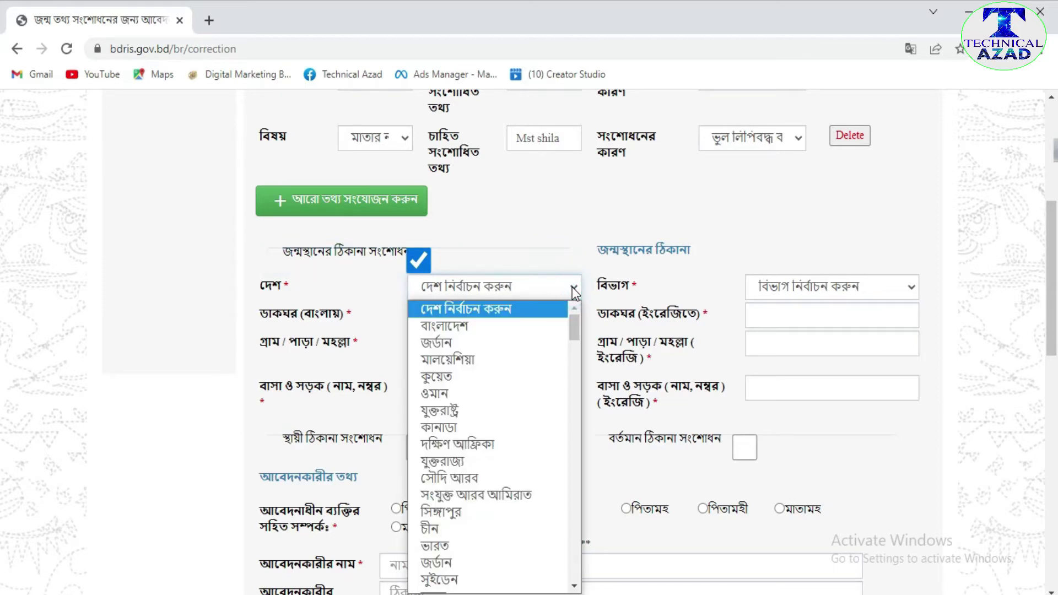
left_click(484, 324)
left_click(467, 324)
left_click(910, 287)
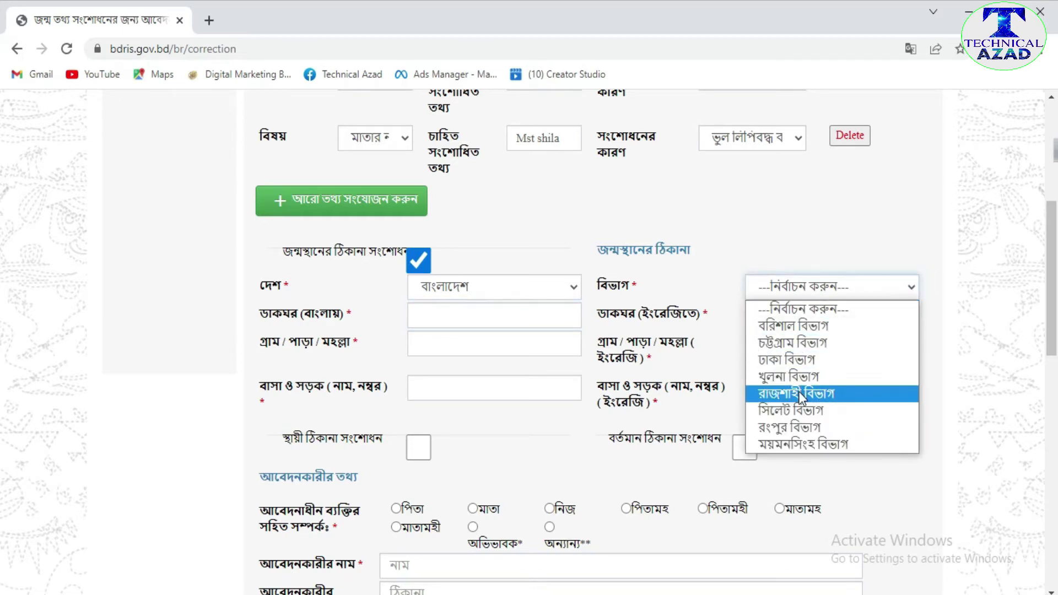
left_click(787, 426)
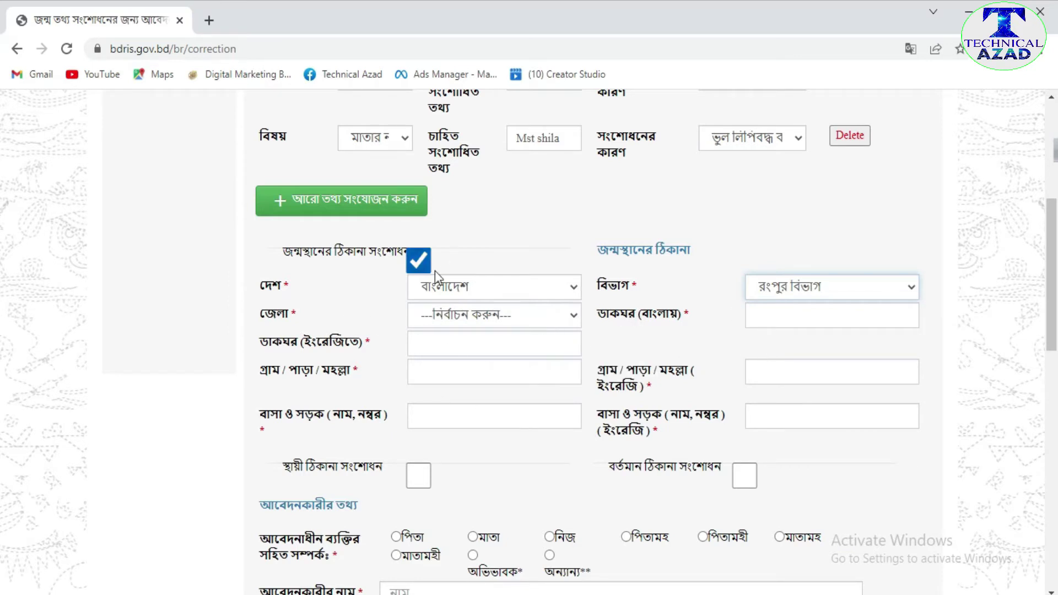
left_click(571, 315)
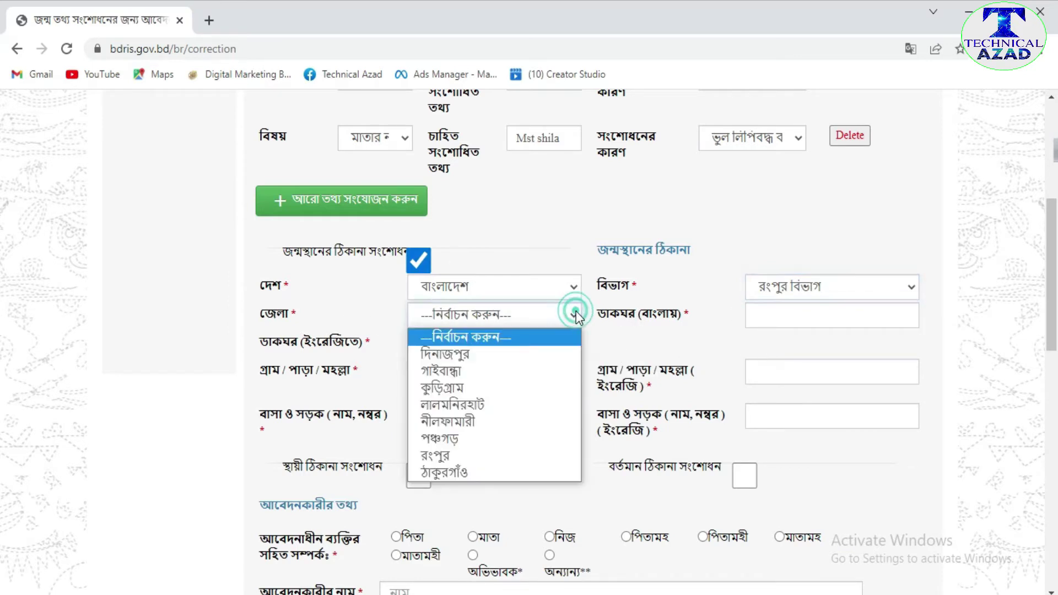
left_click(481, 421)
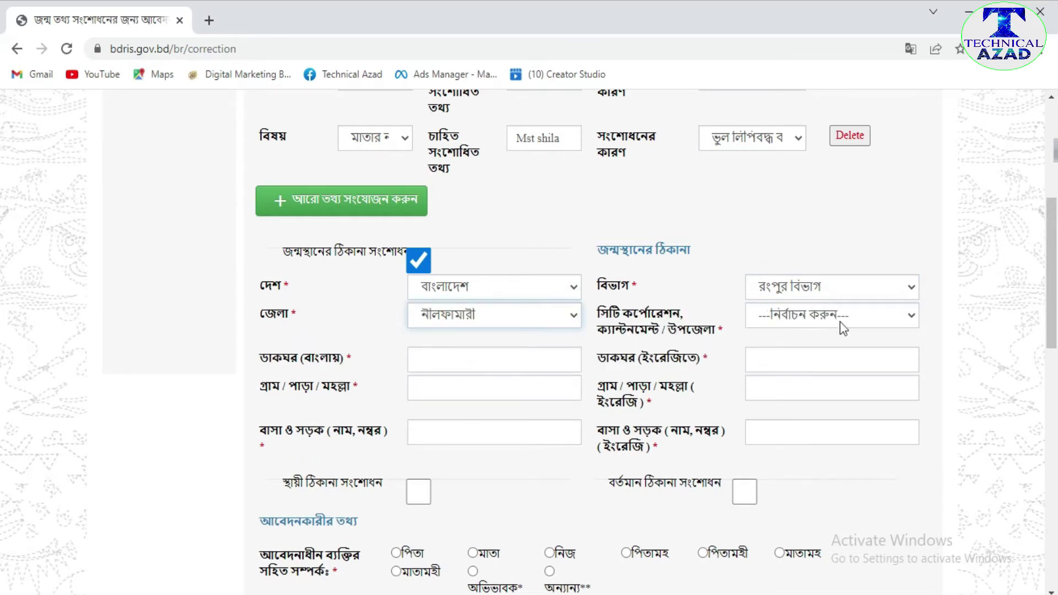
- Set the birthplace upazila to ডিমলা, union to পশ্চিম ছাতনাই and ward to ওয়ার্ড - 5
left_click(912, 318)
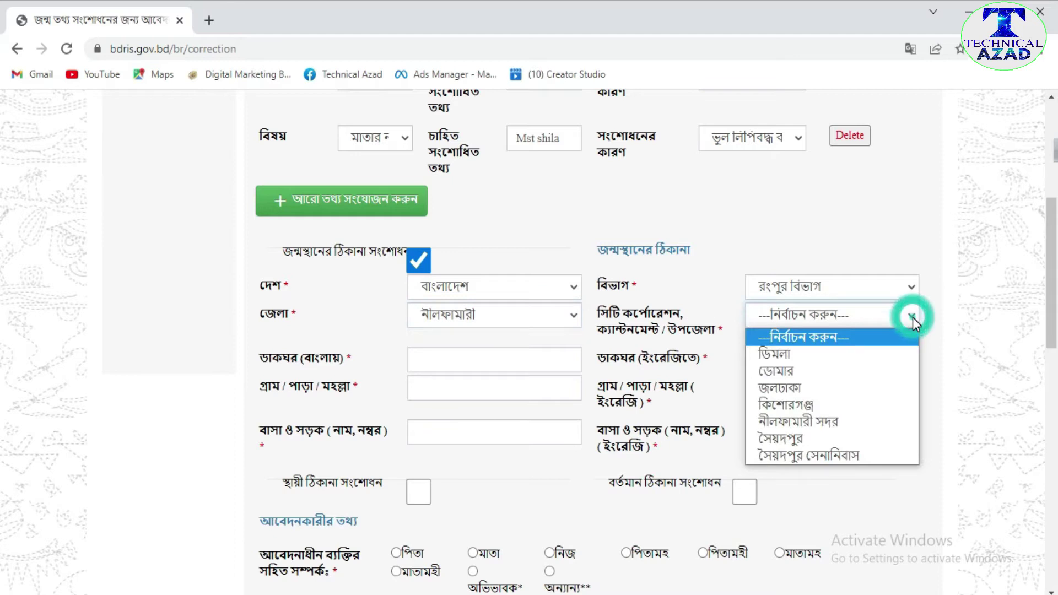
left_click(858, 355)
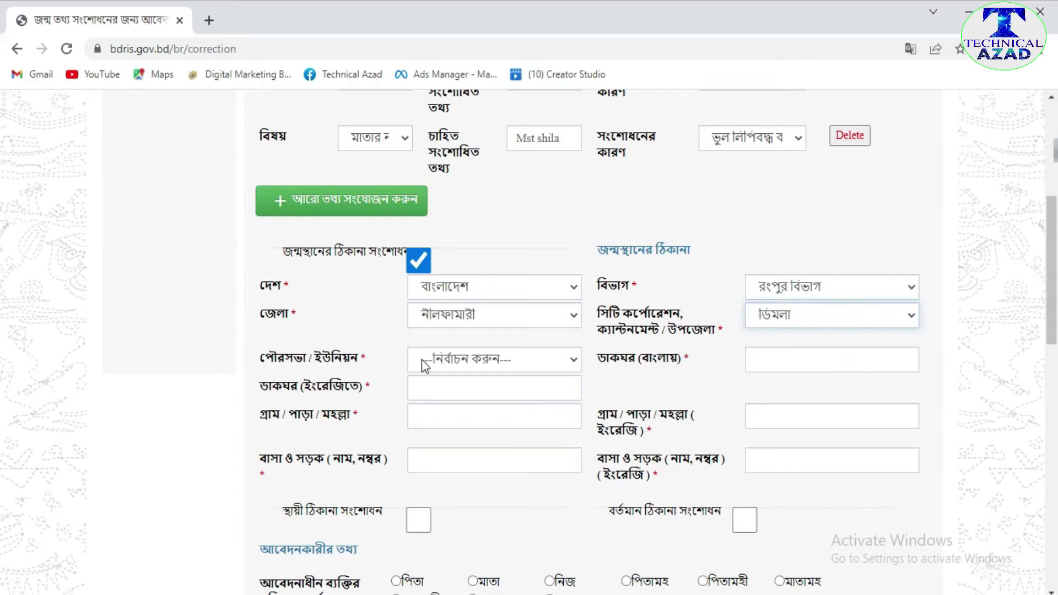
left_click(571, 361)
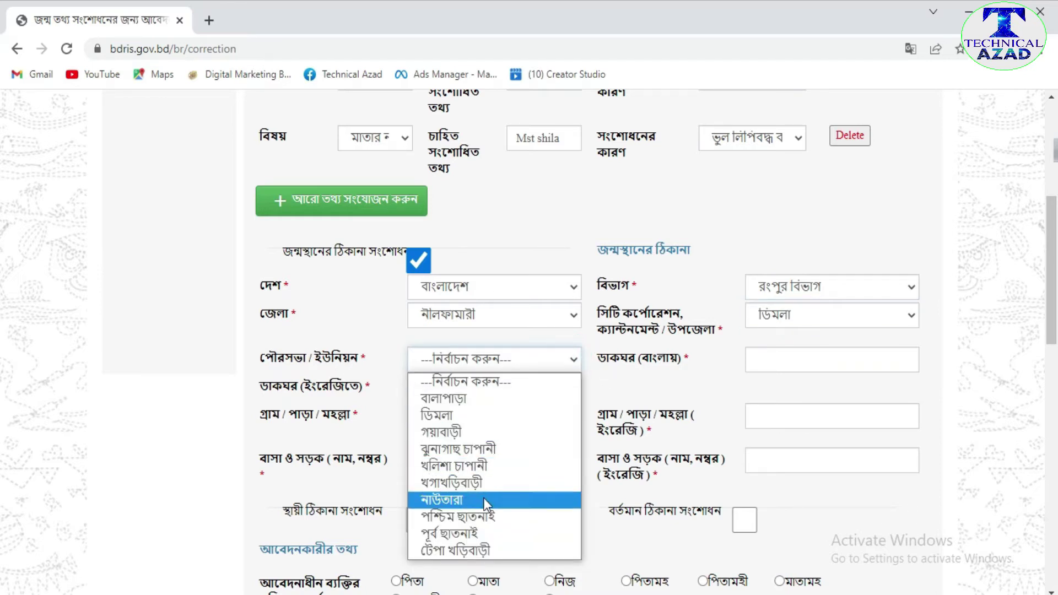
left_click(475, 533)
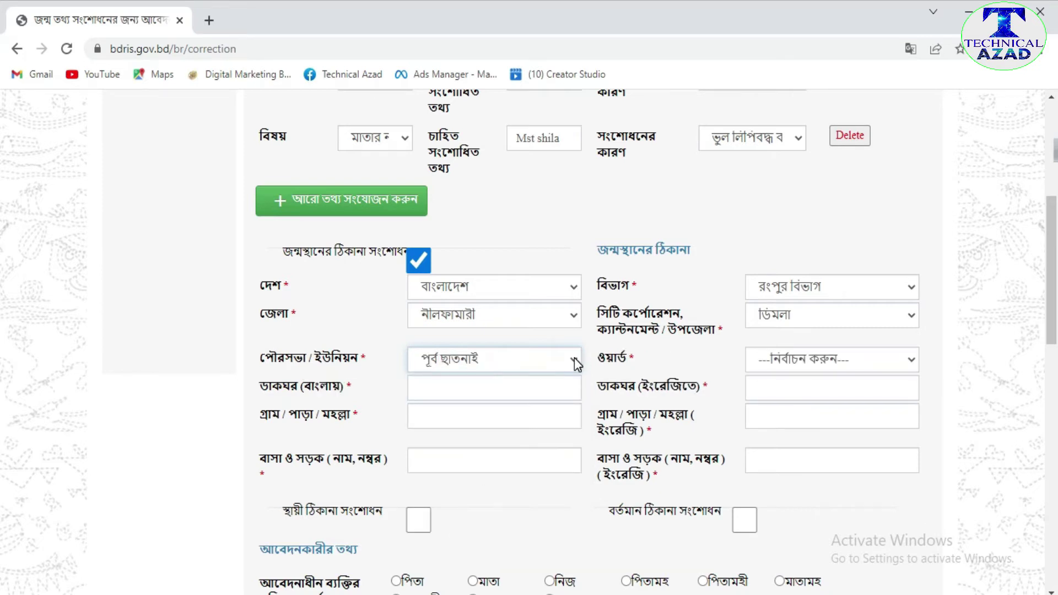
left_click(575, 358)
left_click(483, 521)
left_click(910, 361)
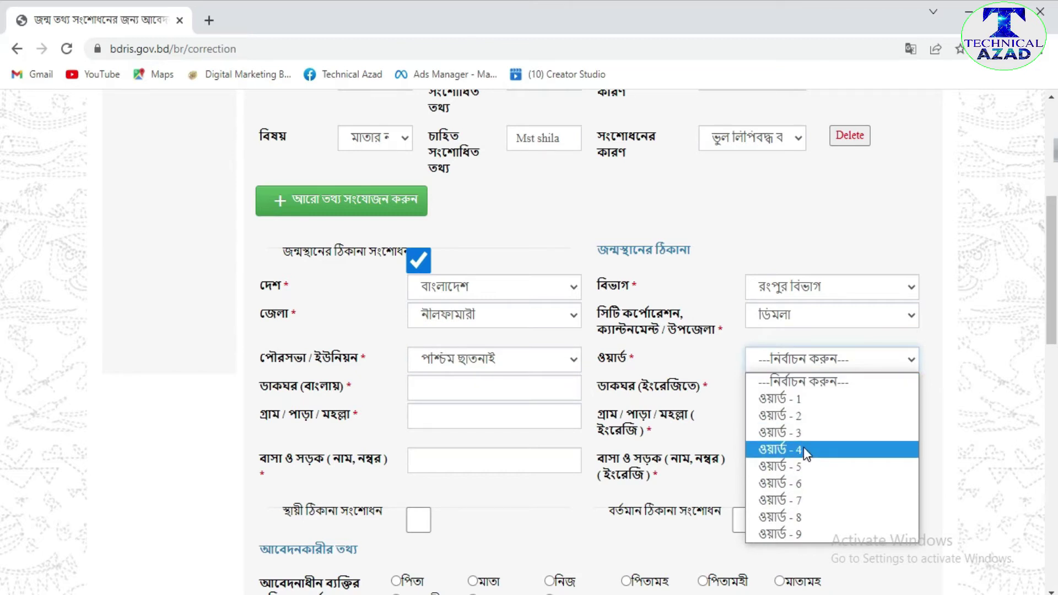
left_click(802, 468)
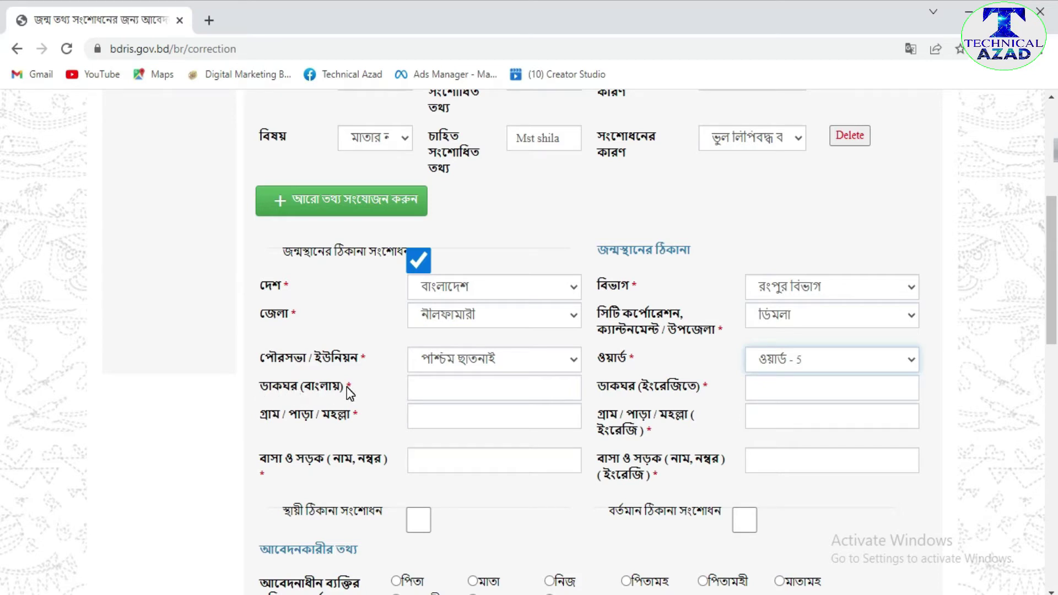
- Enter the birthplace post office name in Bengali and English
left_click(434, 384)
type("dwarajgonj")
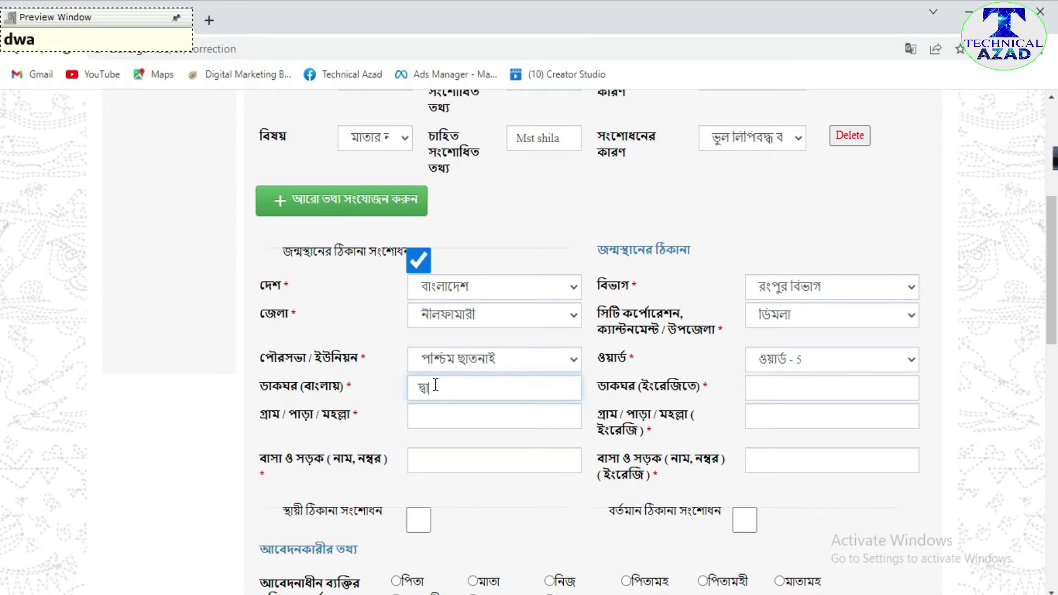
left_click(758, 389)
type("Para")
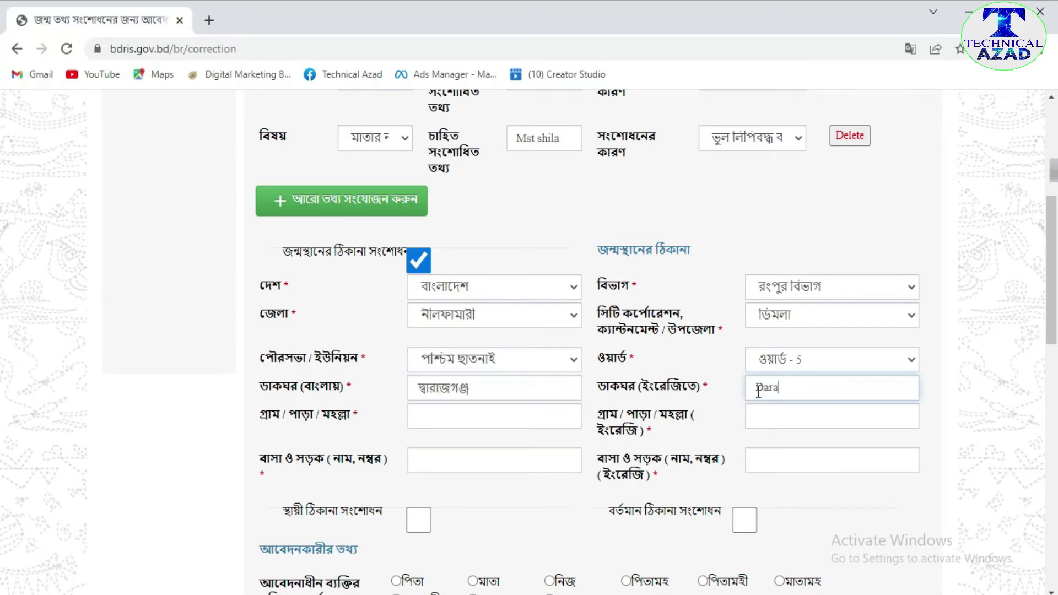
type("jgonj")
key("Tab")
- Enter the birthplace village name in English and Bengali
left_click(808, 417)
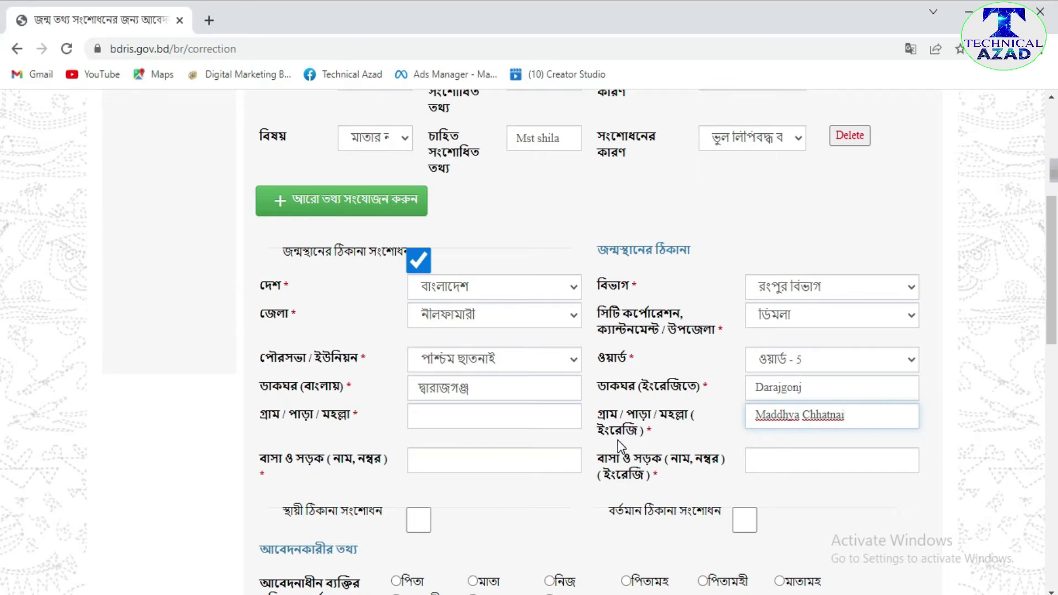
left_click(469, 416)
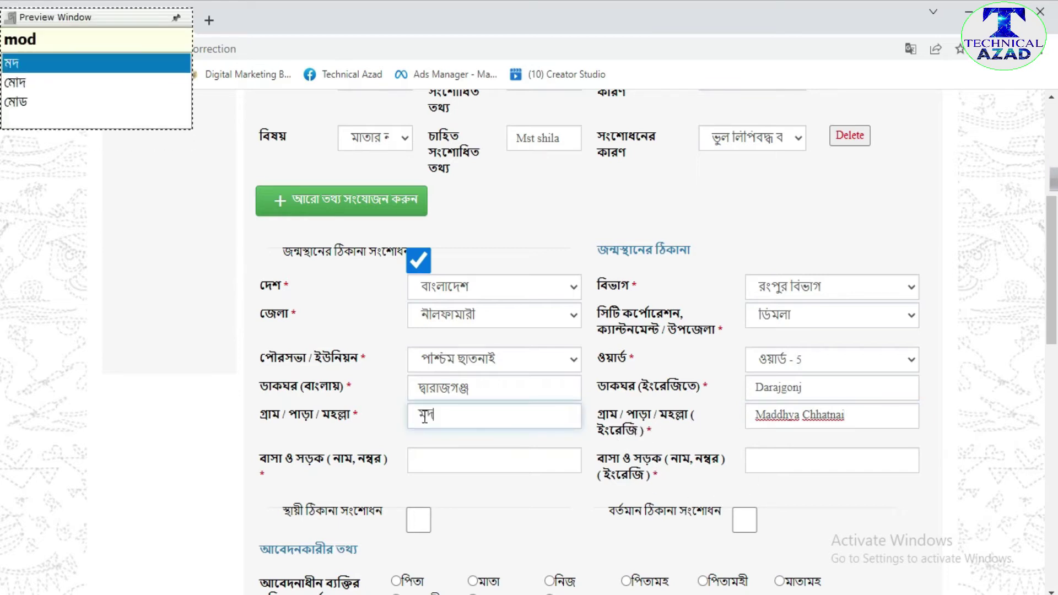
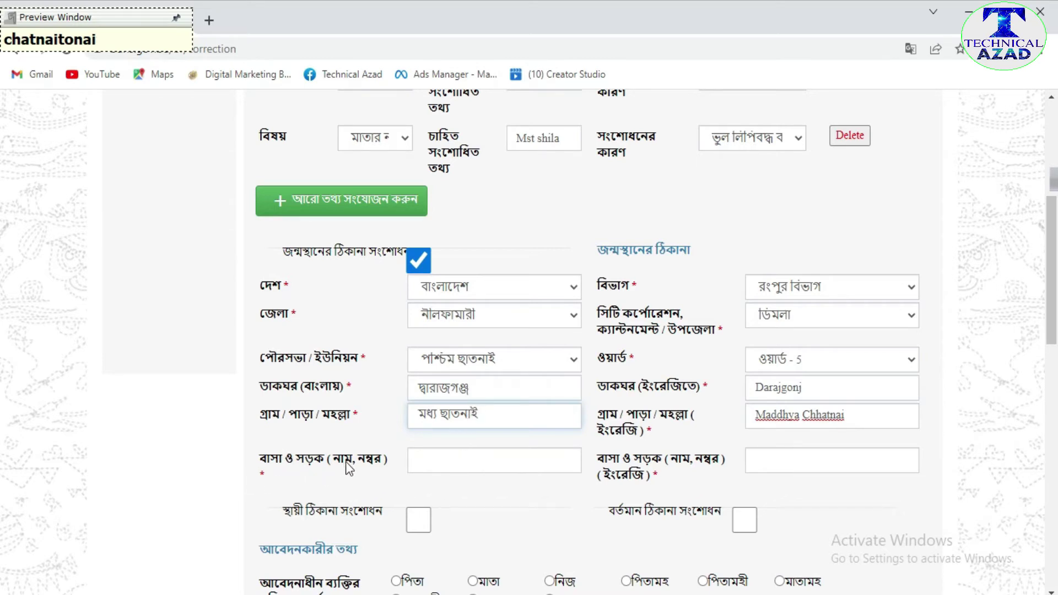
- Enter the birthplace house/road name in Bengali and English
left_click(454, 463)
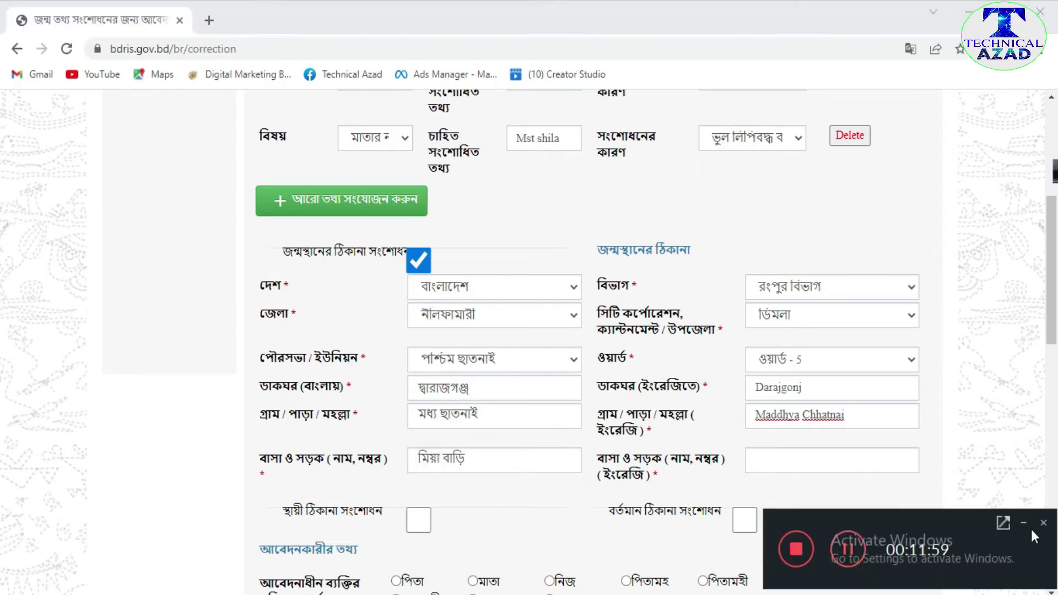
left_click(1022, 521)
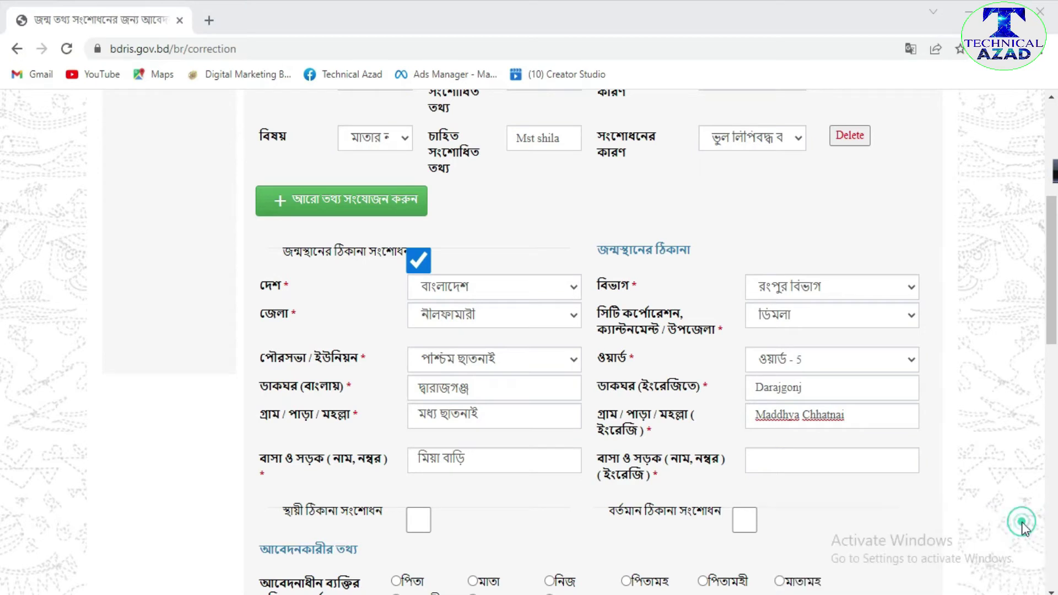
left_click(774, 463)
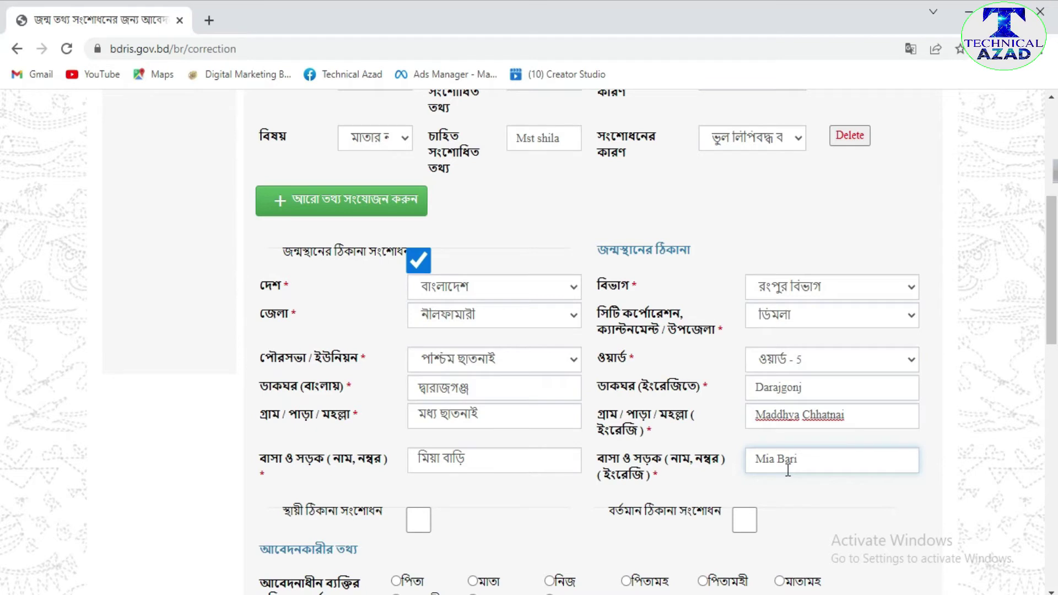
scroll(513, 474, "down", 1)
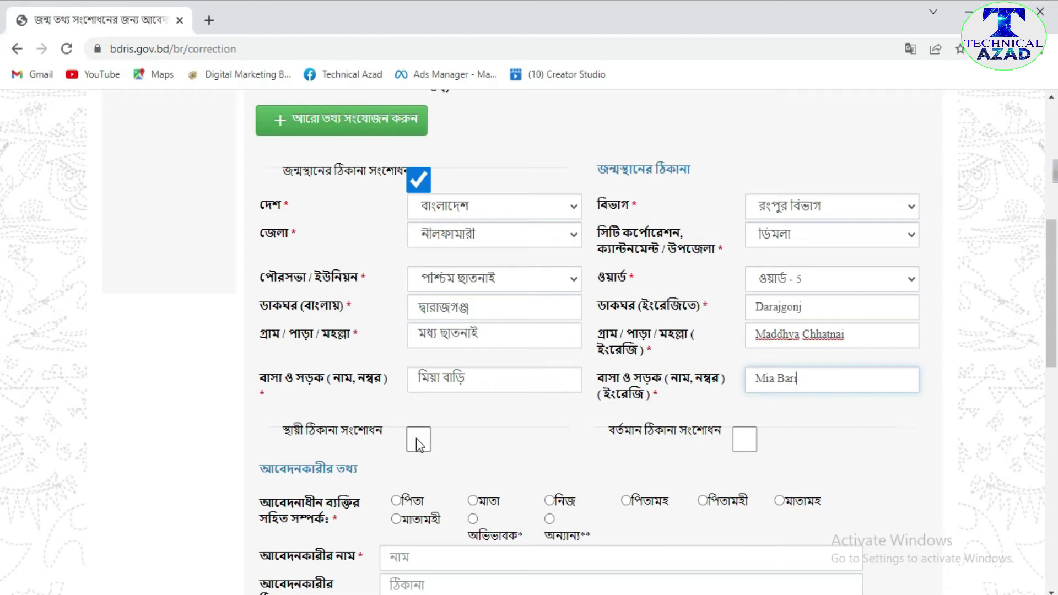
- Tick permanent address correction and select Bangladesh, রংপুর বিভাগ, নীলফামারী, ডিমলা, পশ্চিম ছাতনাই, ওয়ার্ড - 5
left_click(418, 444)
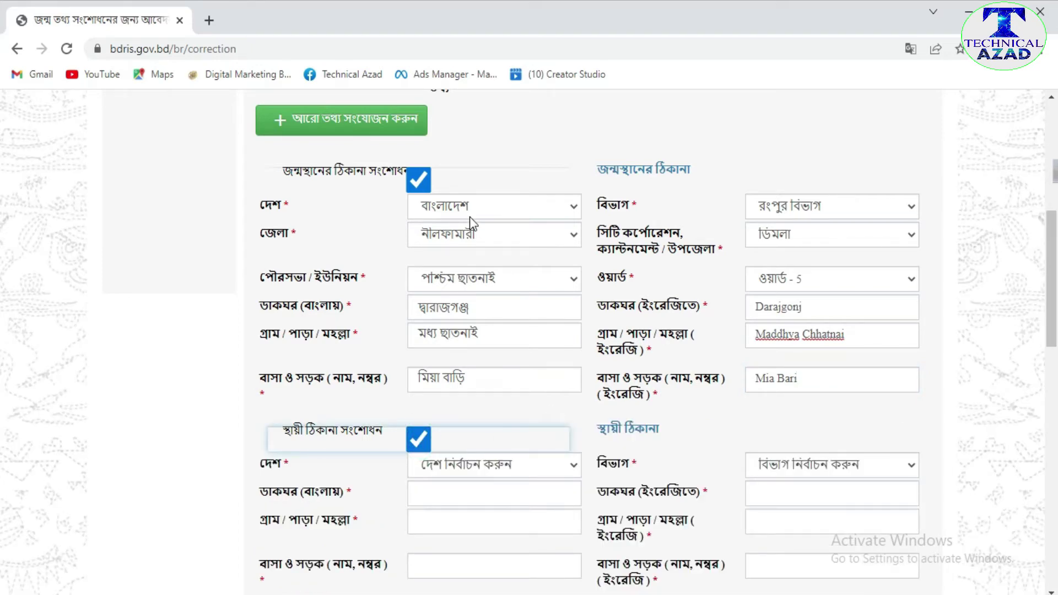
scroll(504, 475, "down", 3)
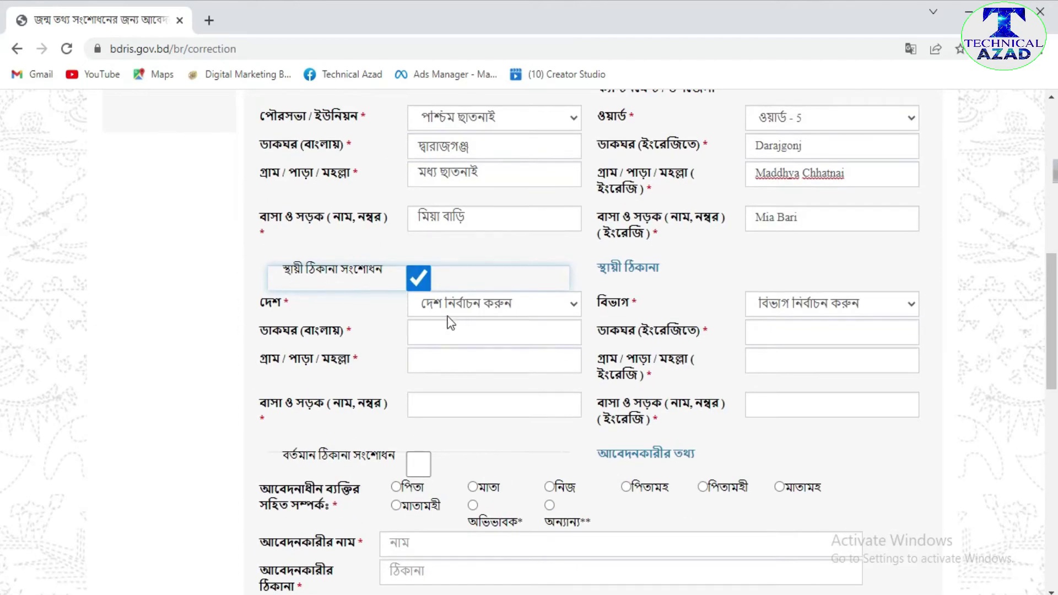
left_click(573, 302)
left_click(559, 342)
left_click(485, 330)
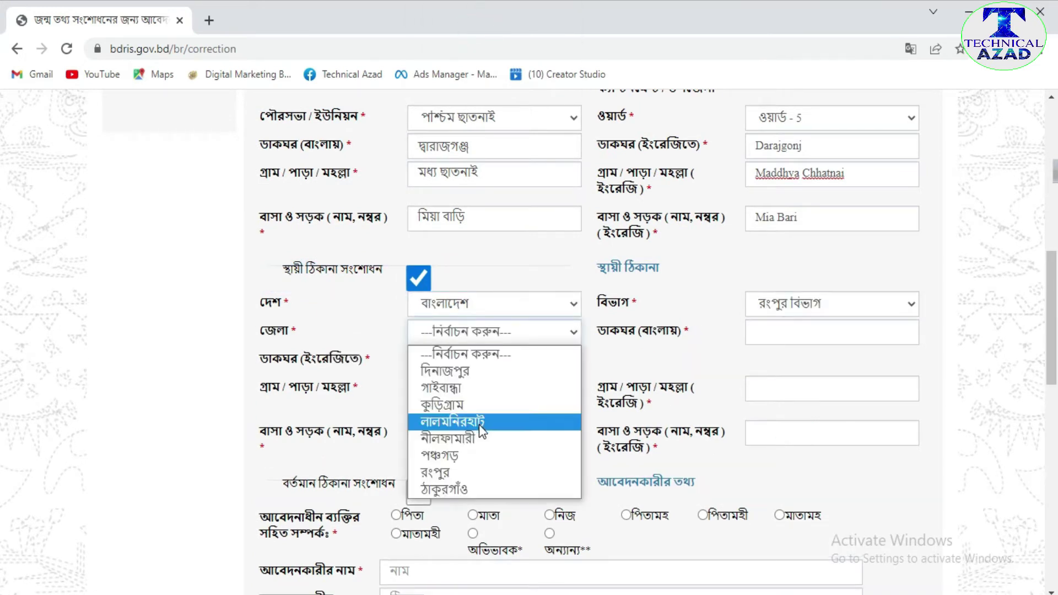
left_click(477, 437)
left_click(907, 329)
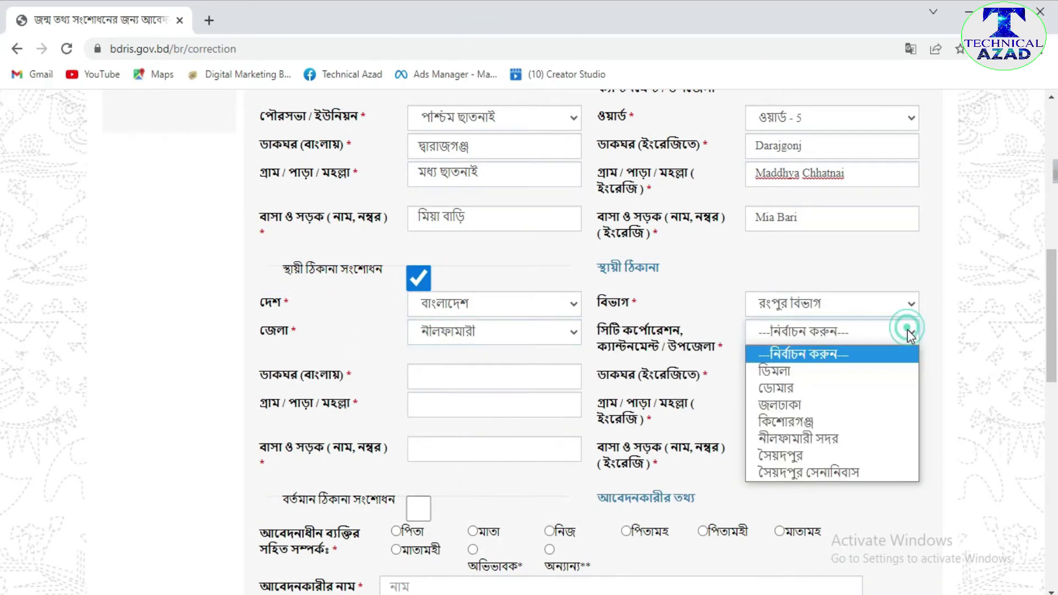
left_click(865, 383)
left_click(494, 376)
left_click(502, 533)
left_click(832, 376)
left_click(808, 480)
left_click(441, 407)
left_click(441, 428)
left_click(452, 439)
left_click(461, 479)
left_click(786, 484)
scroll(553, 491, "down", 3)
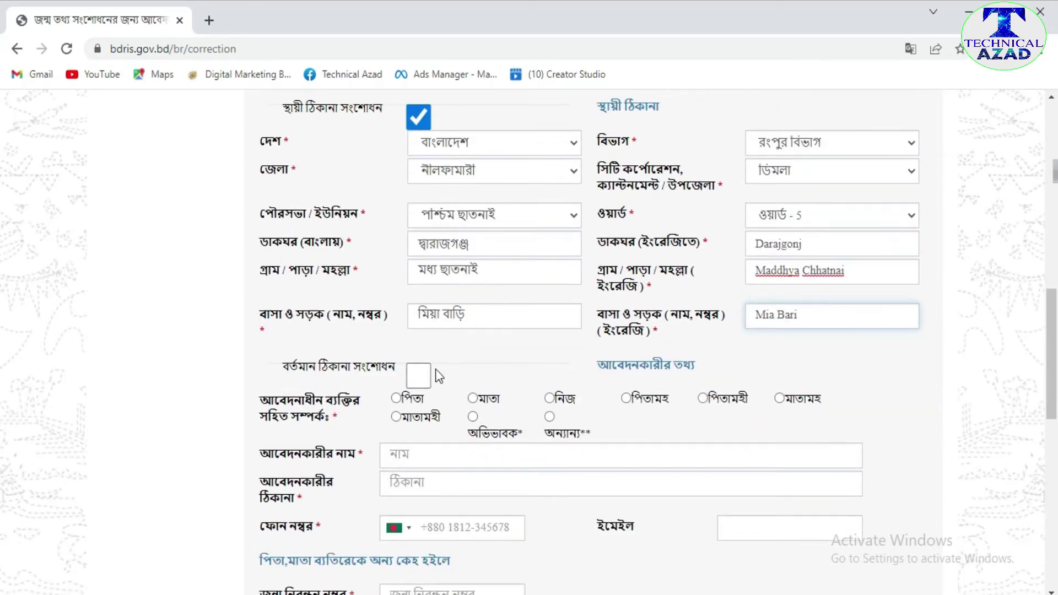
- Tick present-address correction and set the applicant relation to নিজ, auto-filling name and address
left_click(418, 375)
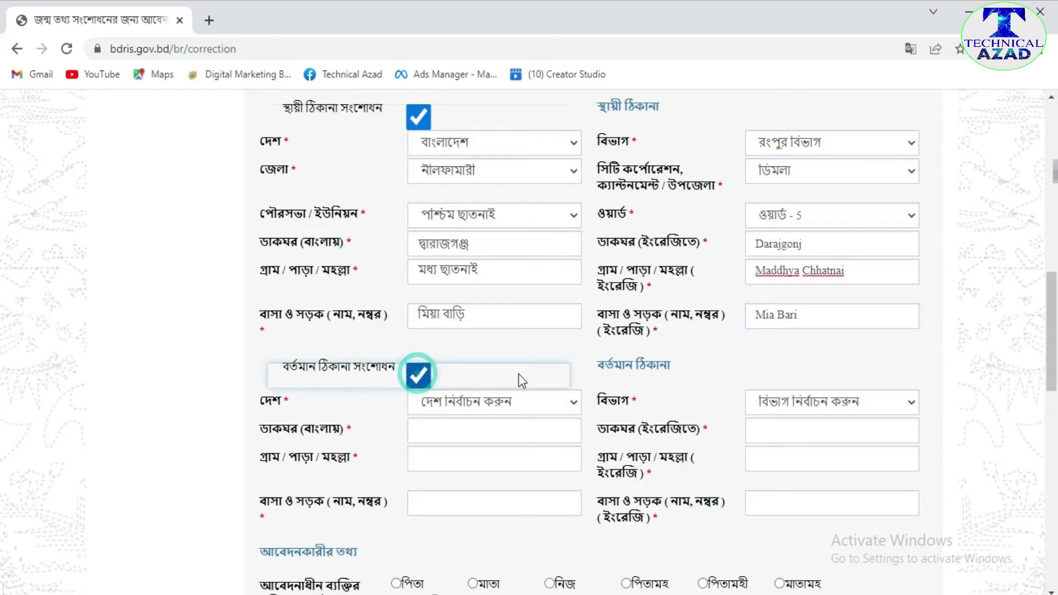
scroll(518, 374, "down", 2)
scroll(539, 401, "down", 5)
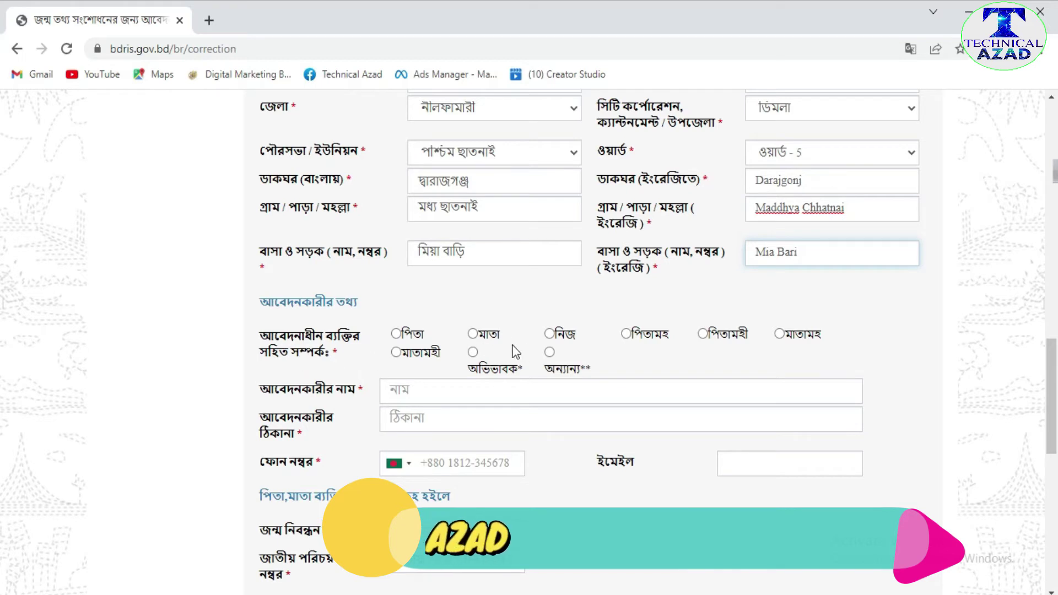
left_click(550, 335)
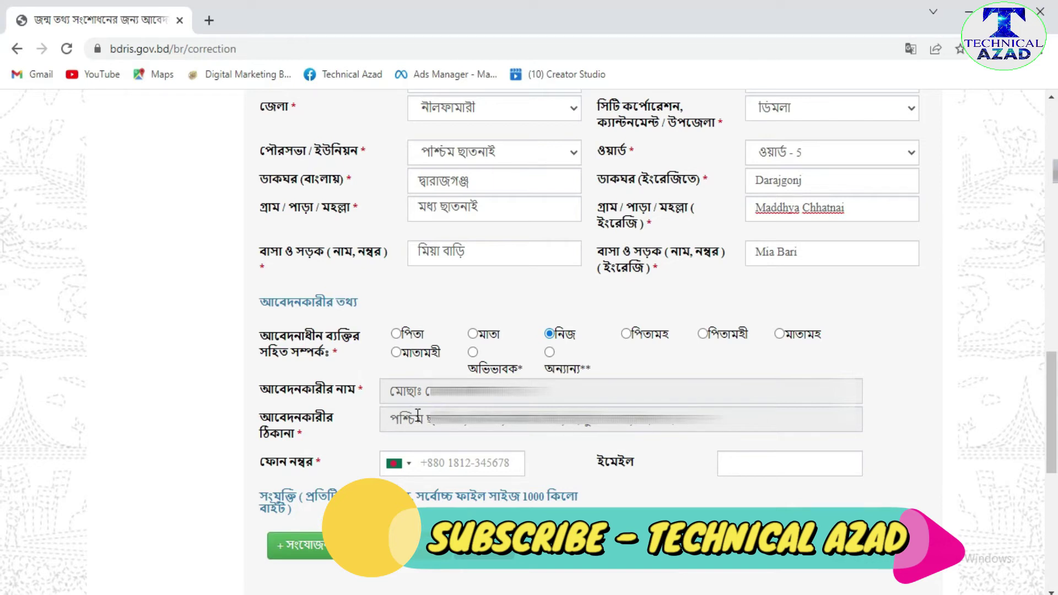
left_click(503, 462)
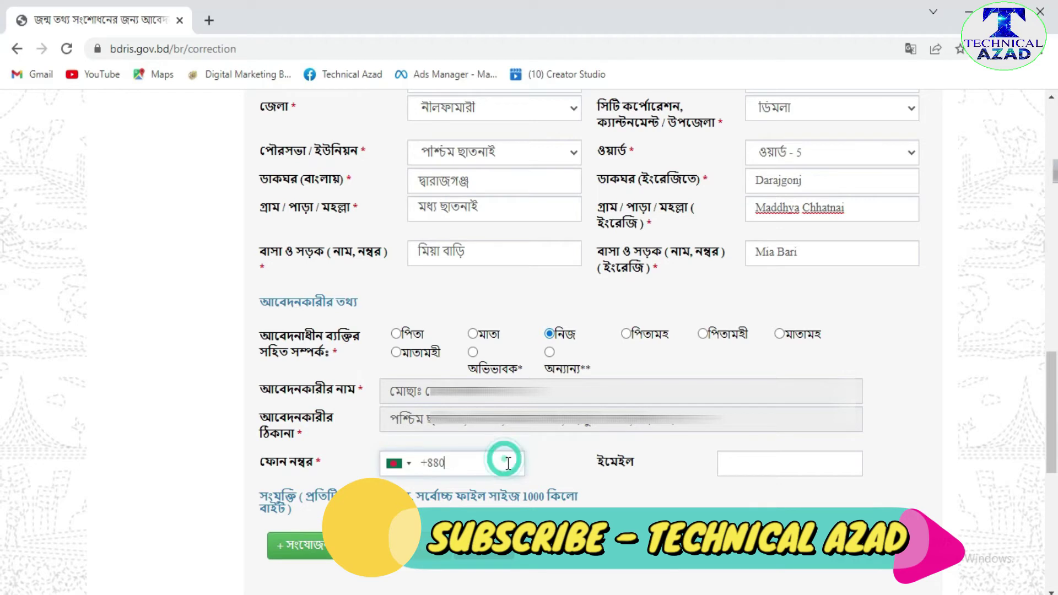
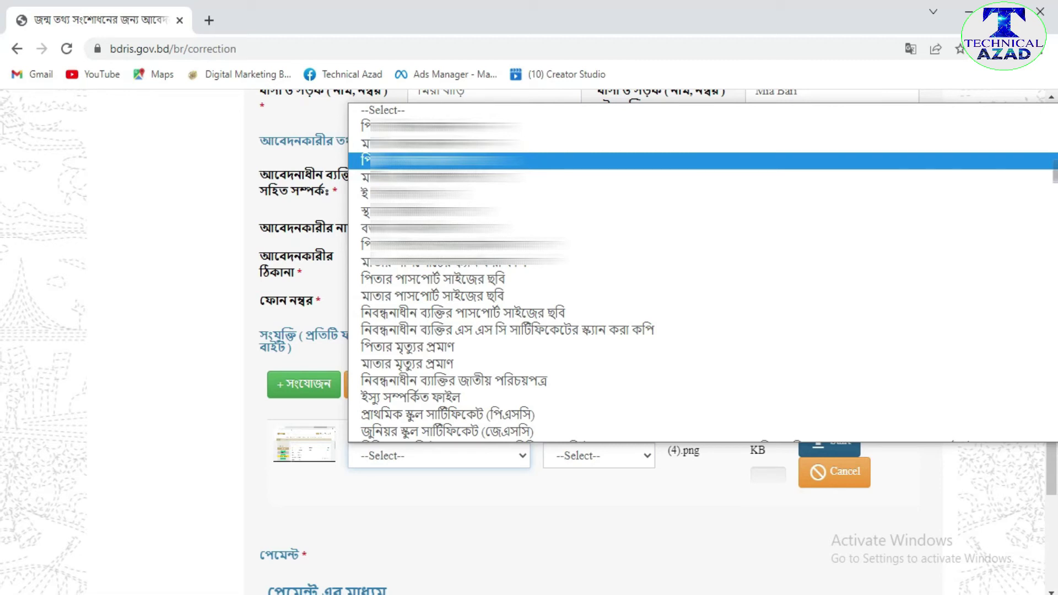
- Set the attachment's file type to পিতার জাতীয় পরিচয়পত্র and upload the screenshot (89.91 KB)
key("Up")
key("Up")
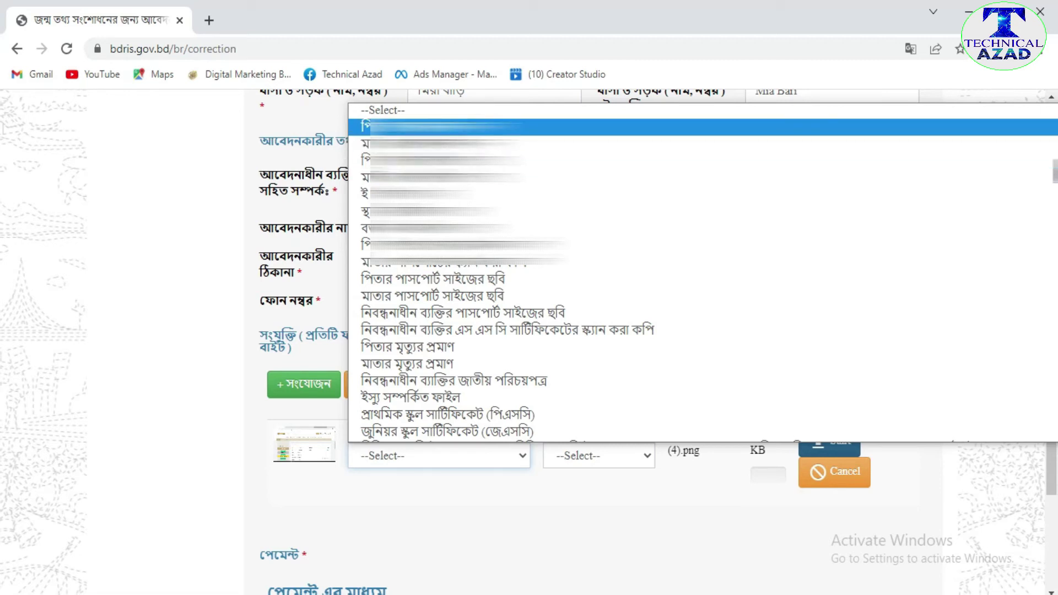
key("Down")
key("Down")
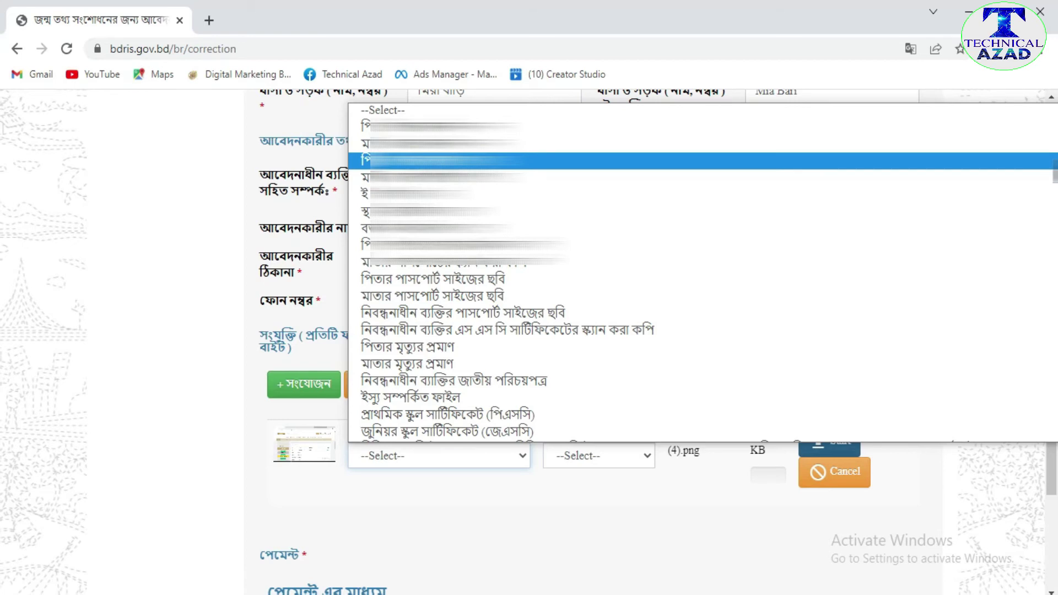
key("Return")
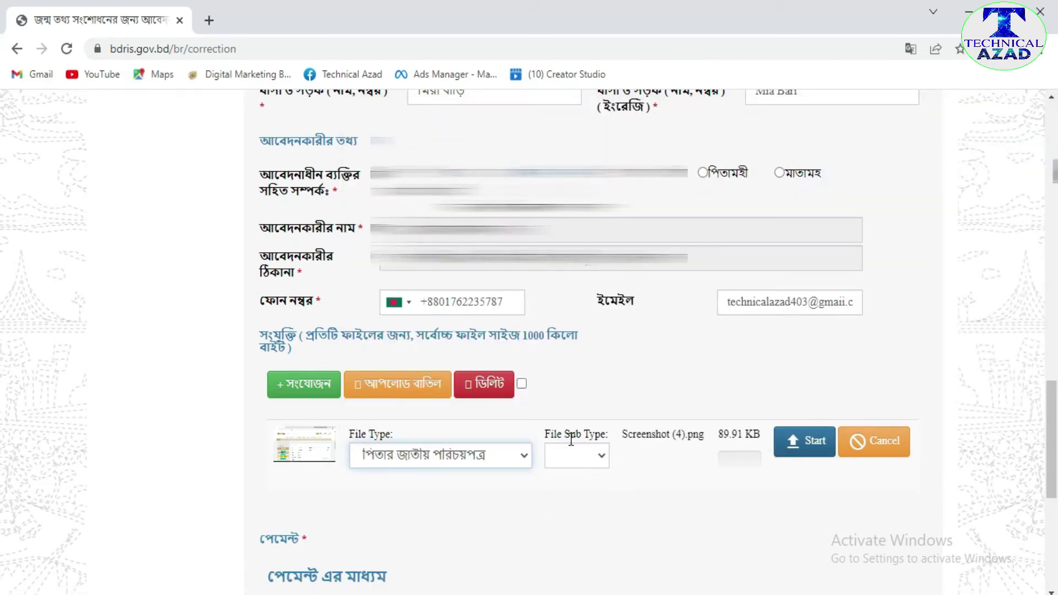
left_click(604, 457)
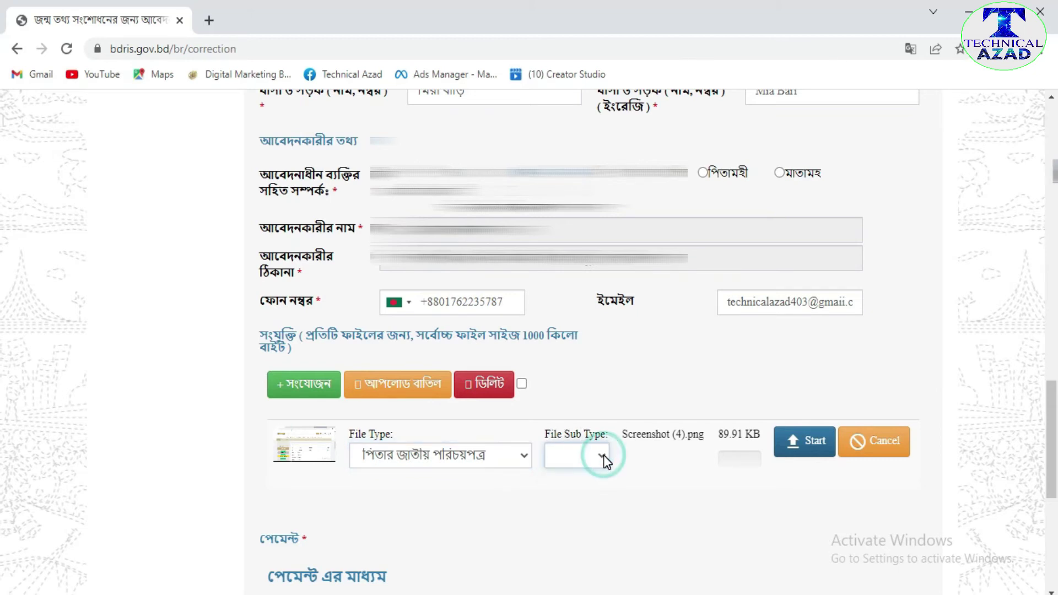
left_click(551, 508)
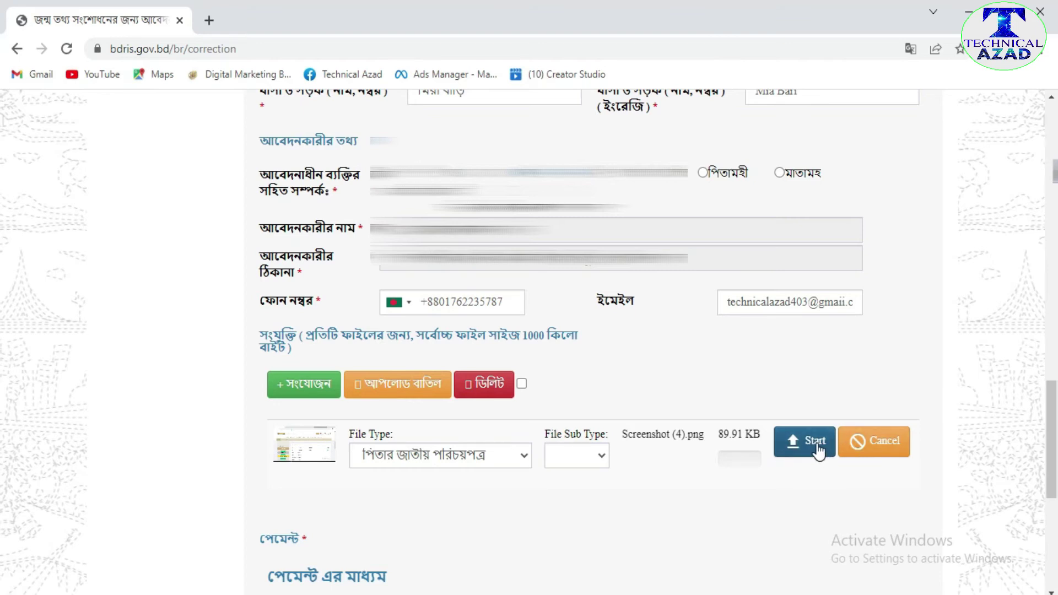
left_click(817, 444)
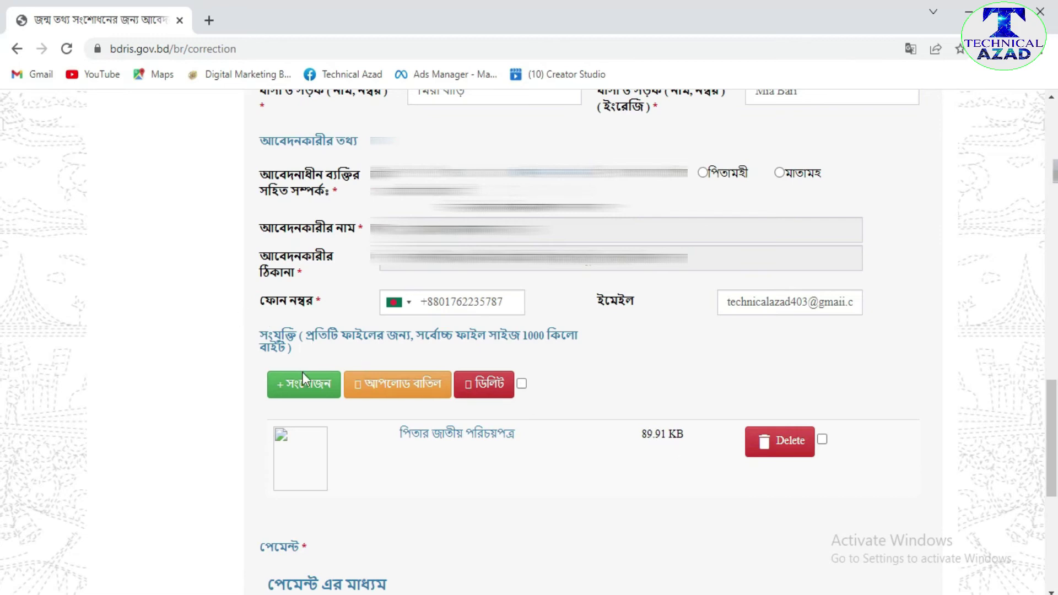
left_click(318, 388)
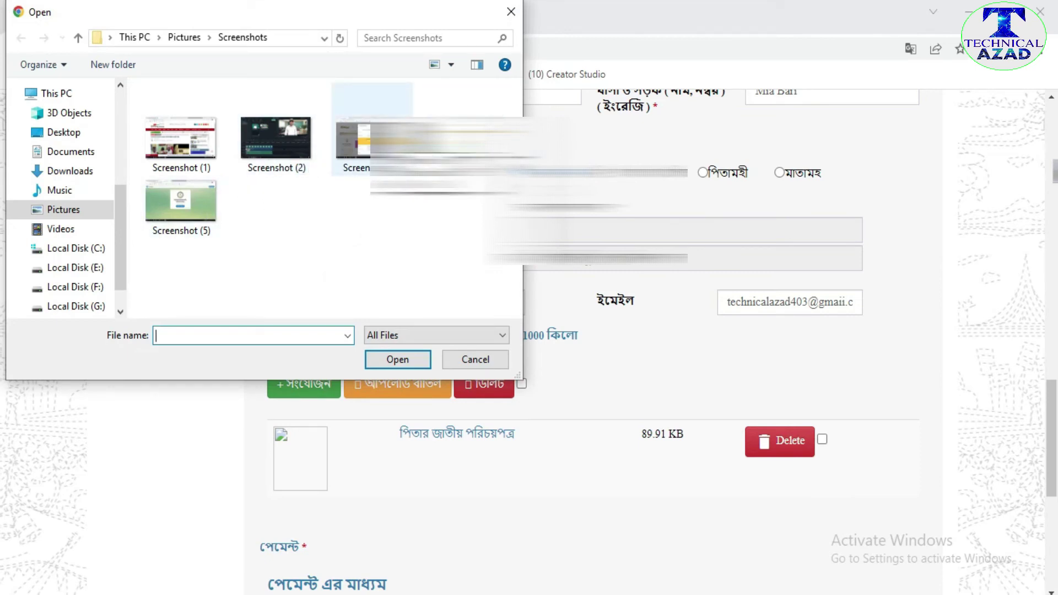
- Attach Screenshot (3) as মাতার জাতীয় পরিচয়পত্র and upload it (93.52 KB)
left_click(372, 138)
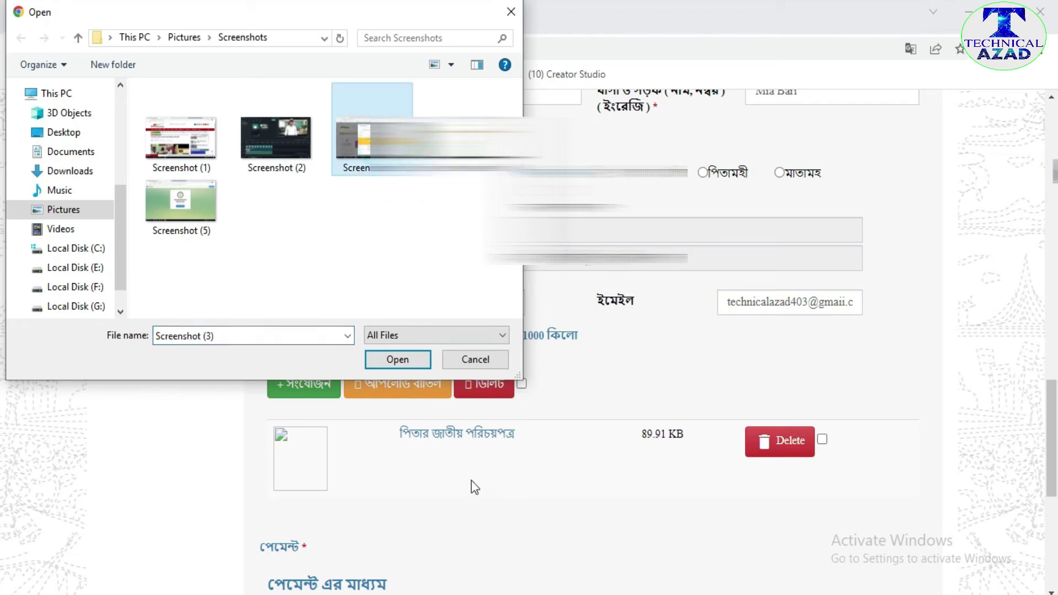
left_click(398, 360)
scroll(438, 527, "down", 2)
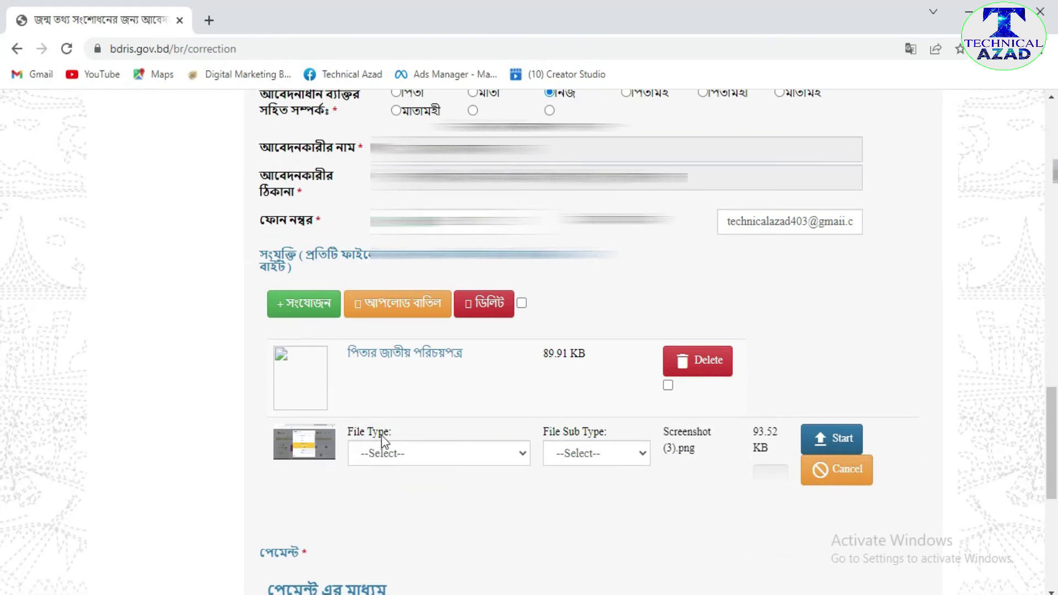
left_click(521, 452)
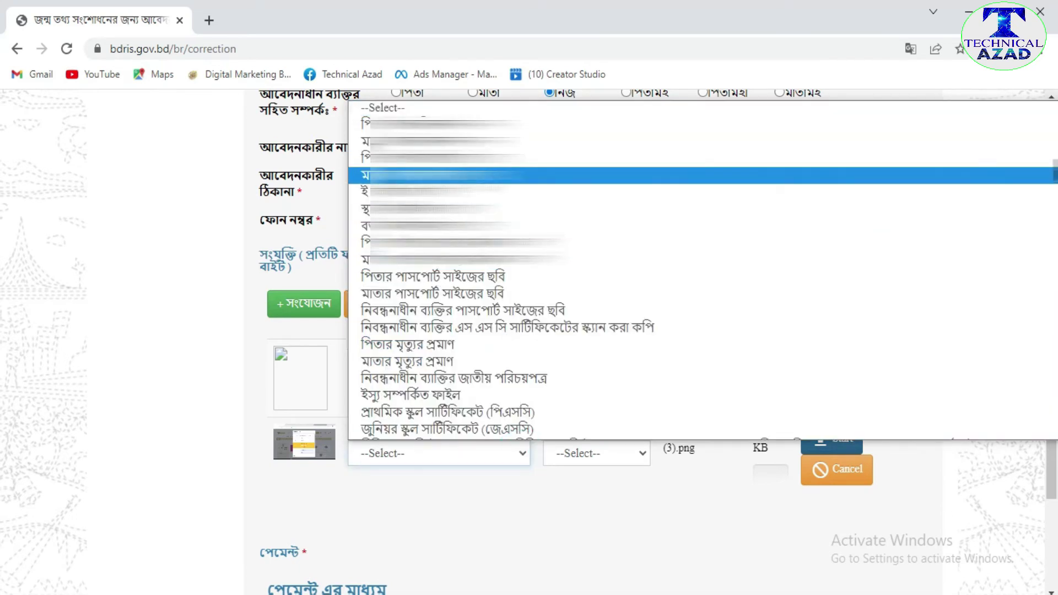
key("Return")
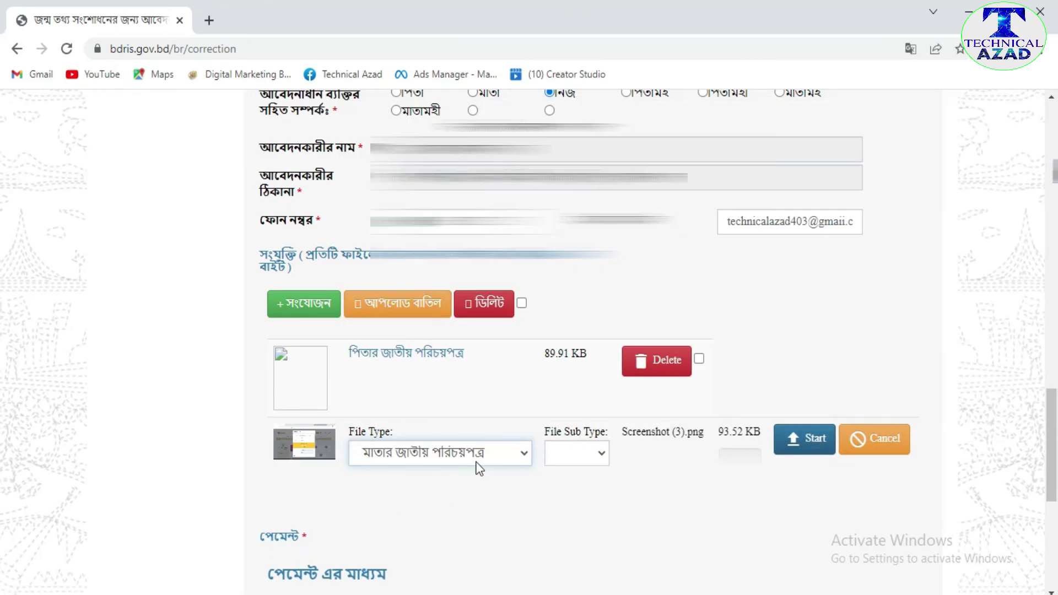
left_click(812, 445)
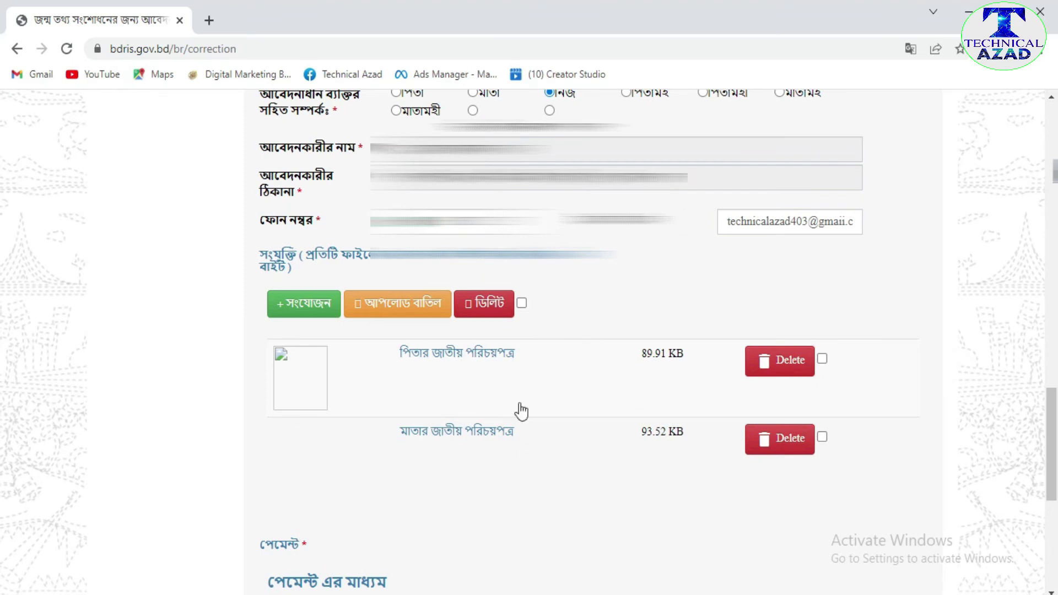
scroll(601, 493, "down", 3)
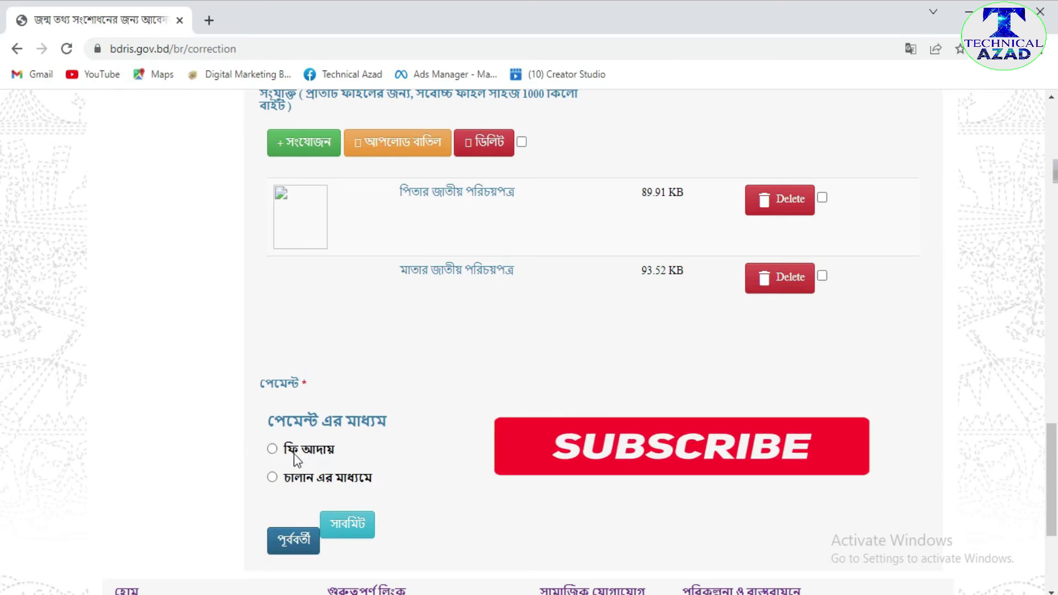
- Pick challan payment and check its deposit date, Cash method and Bangladesh Bank fields
left_click(273, 477)
scroll(440, 468, "down", 1)
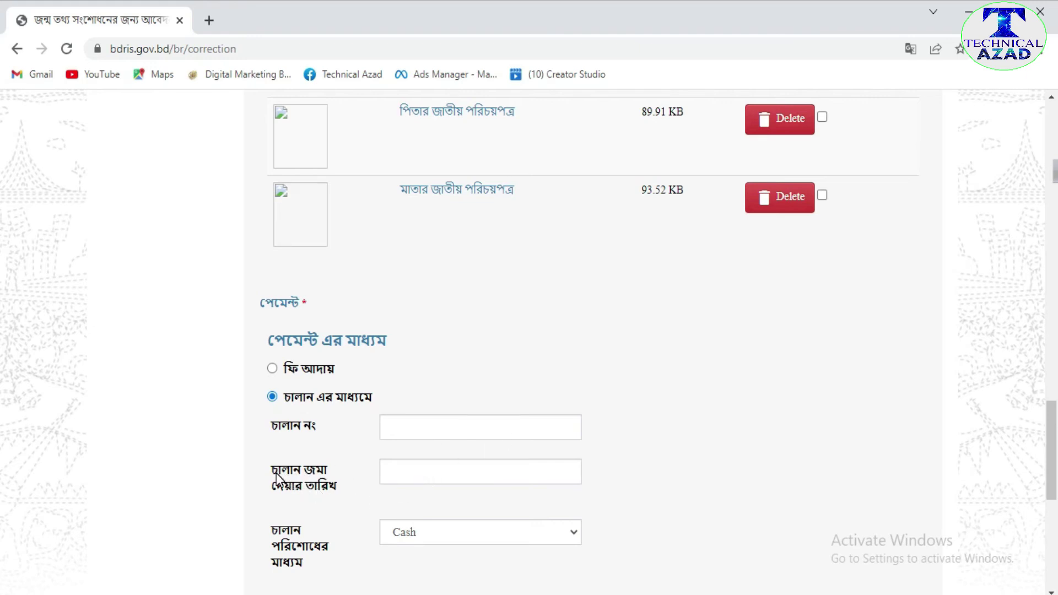
left_click(448, 475)
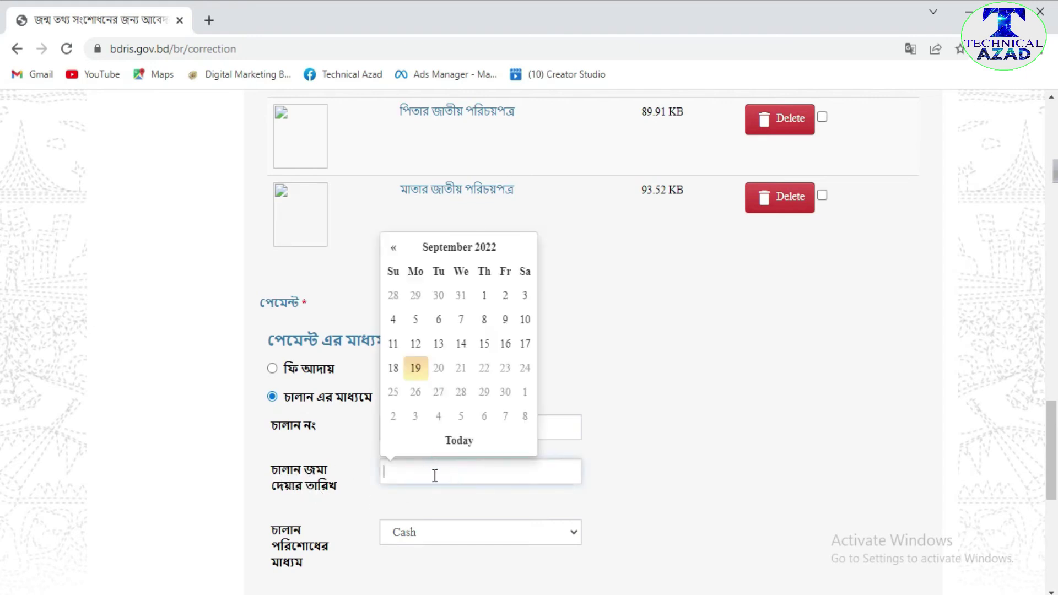
left_click(639, 479)
scroll(342, 490, "down", 1)
scroll(342, 489, "down", 3)
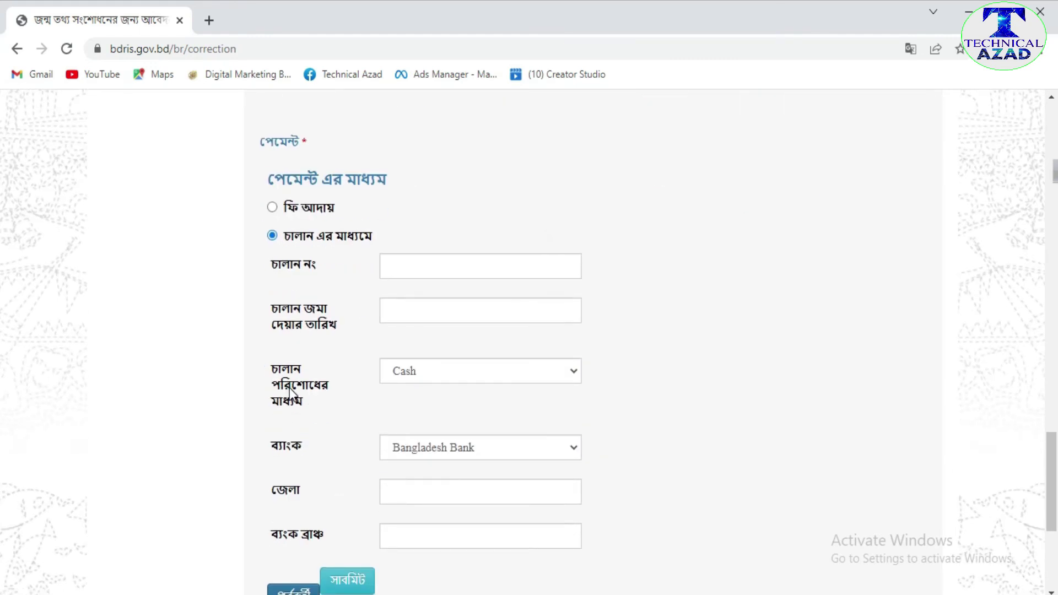
left_click(443, 381)
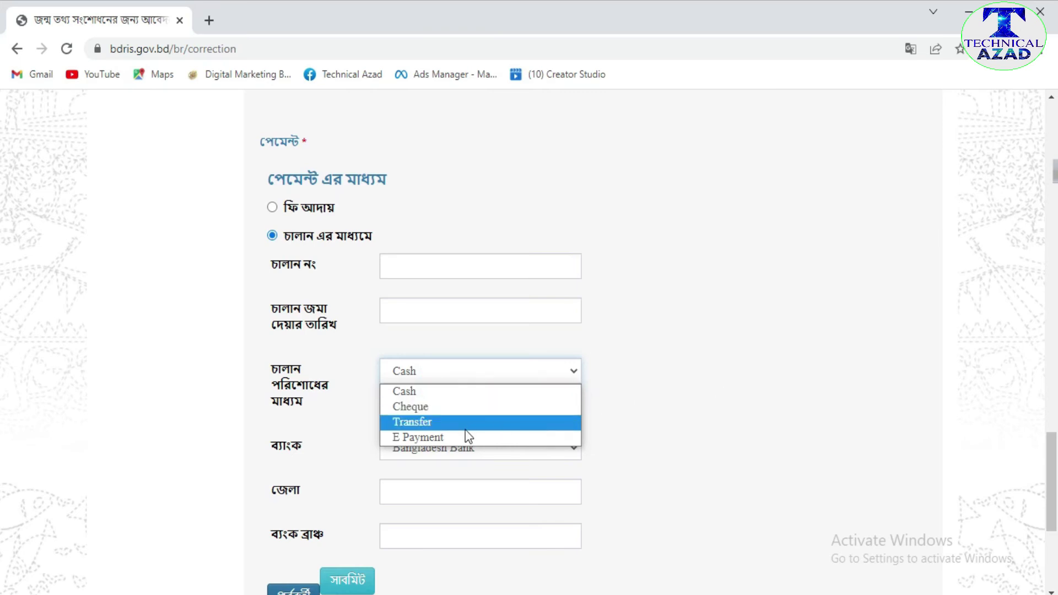
left_click(702, 395)
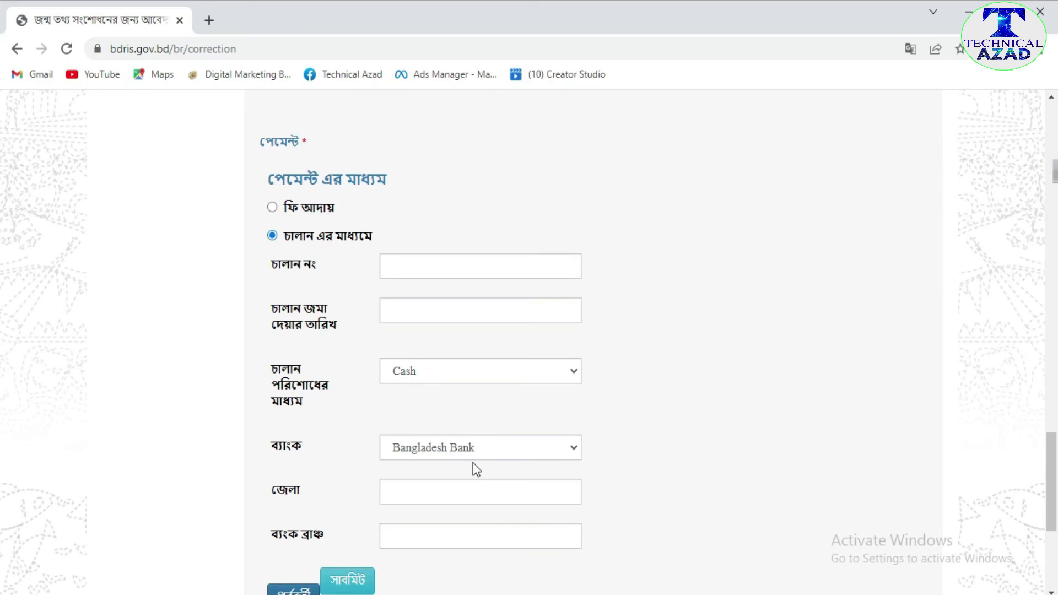
left_click(486, 451)
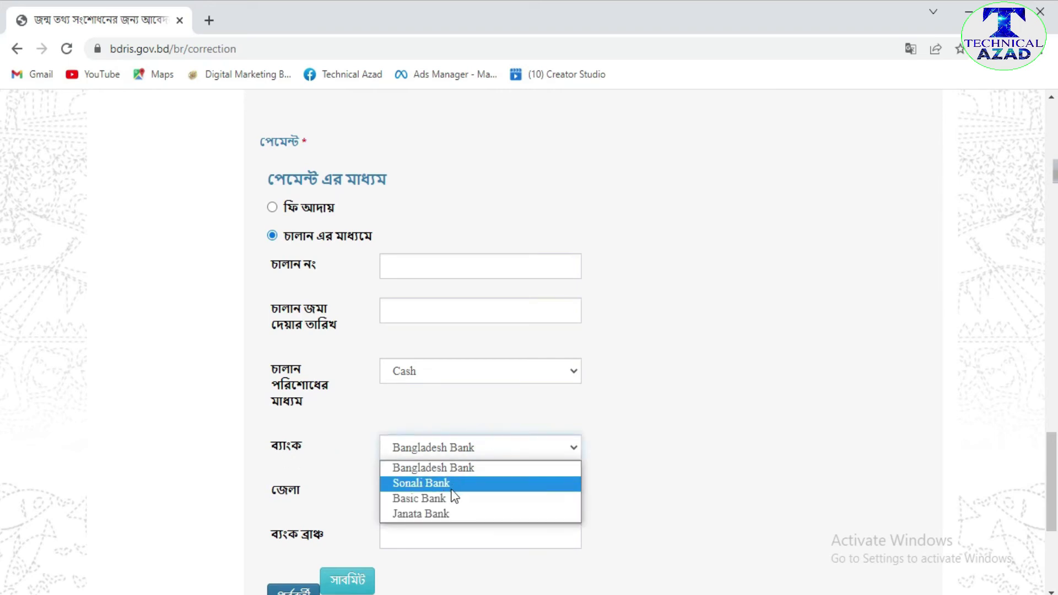
left_click(659, 450)
scroll(310, 476, "down", 1)
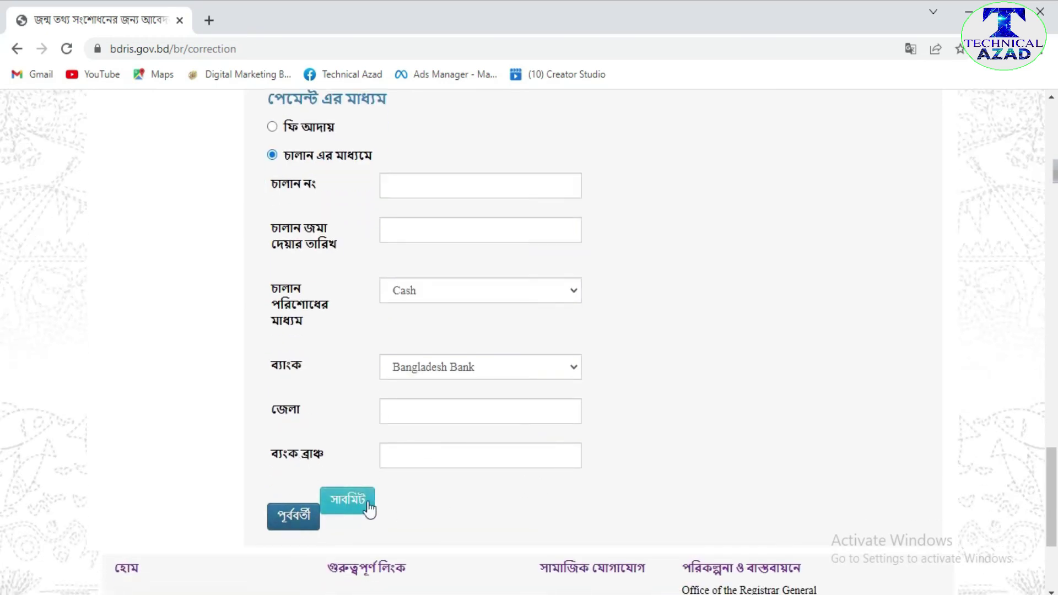
scroll(712, 478, "up", 3)
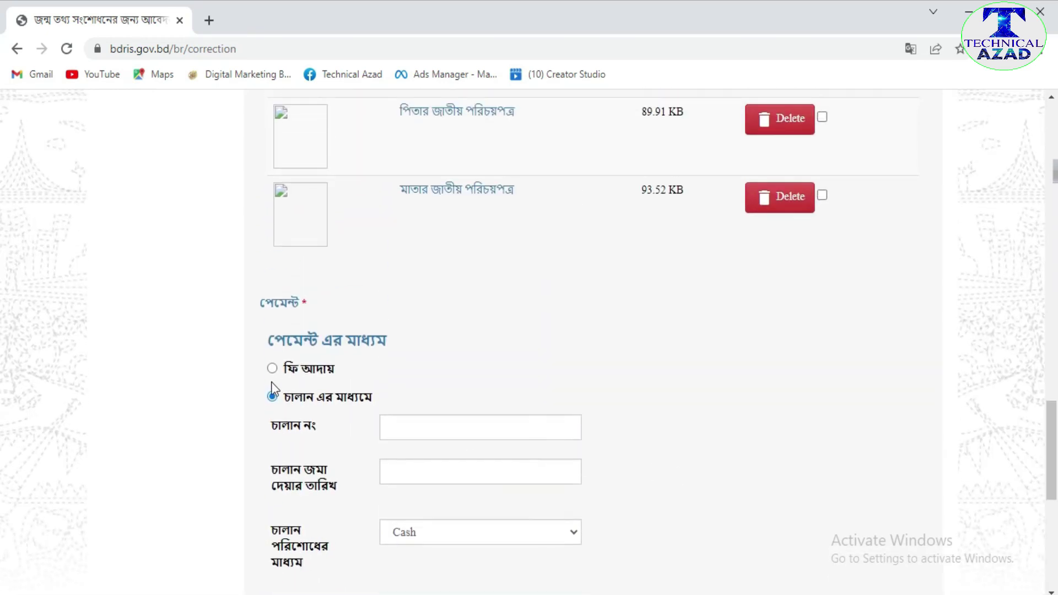
- Switch the payment option from চালান এর মাধ্যমে to ফি আদায়
left_click(270, 390)
left_click(272, 369)
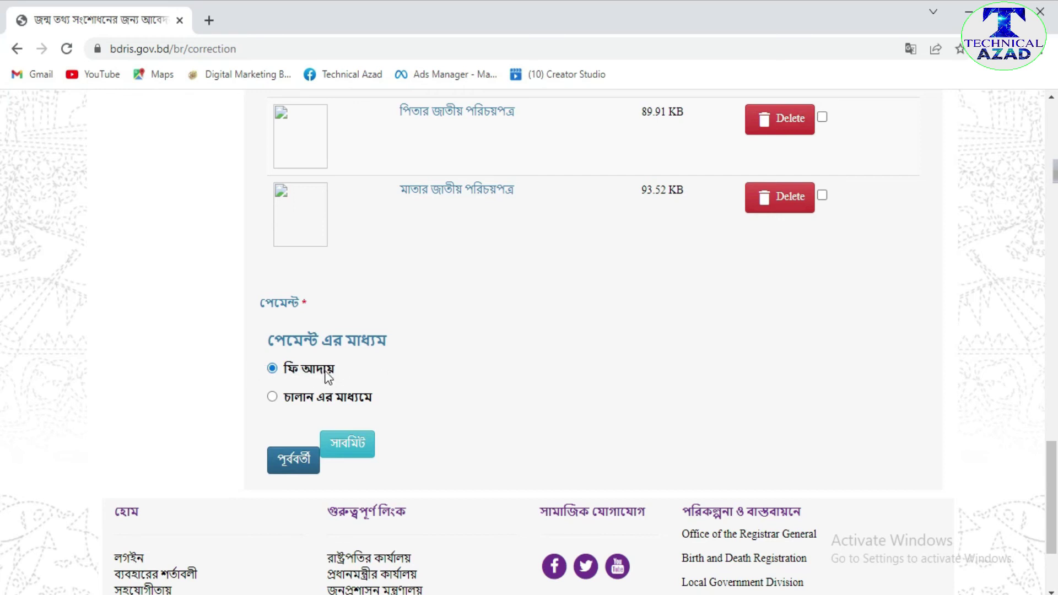
scroll(574, 395, "up", 2)
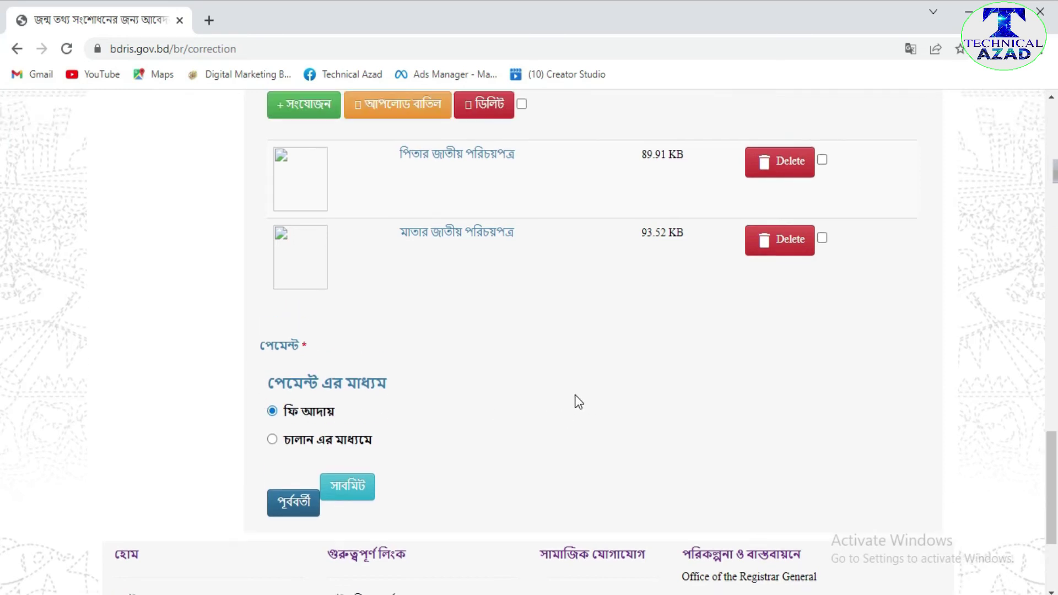
scroll(571, 401, "down", 1)
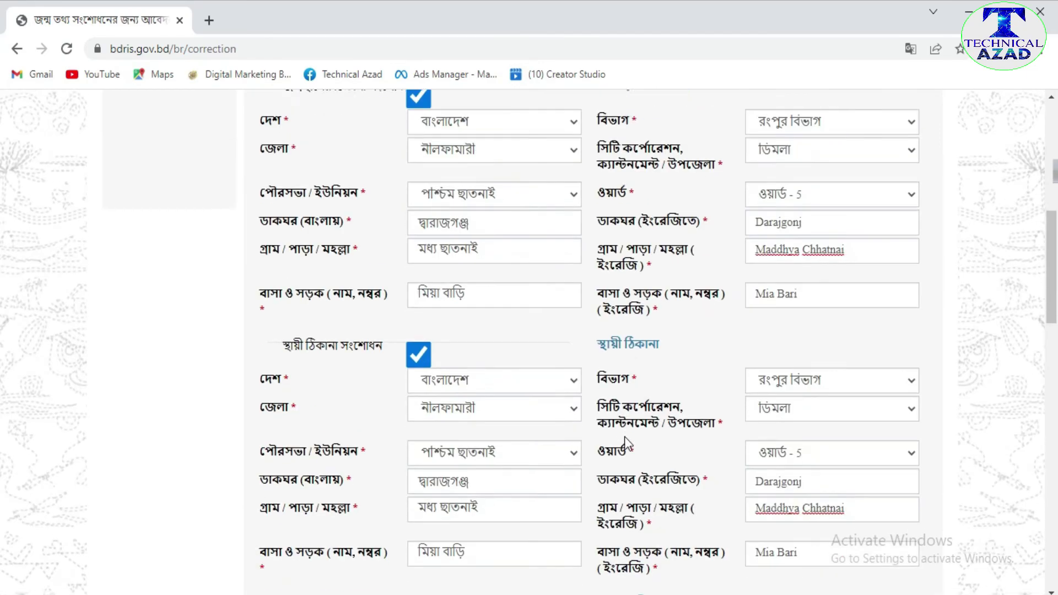
scroll(625, 437, "up", 10)
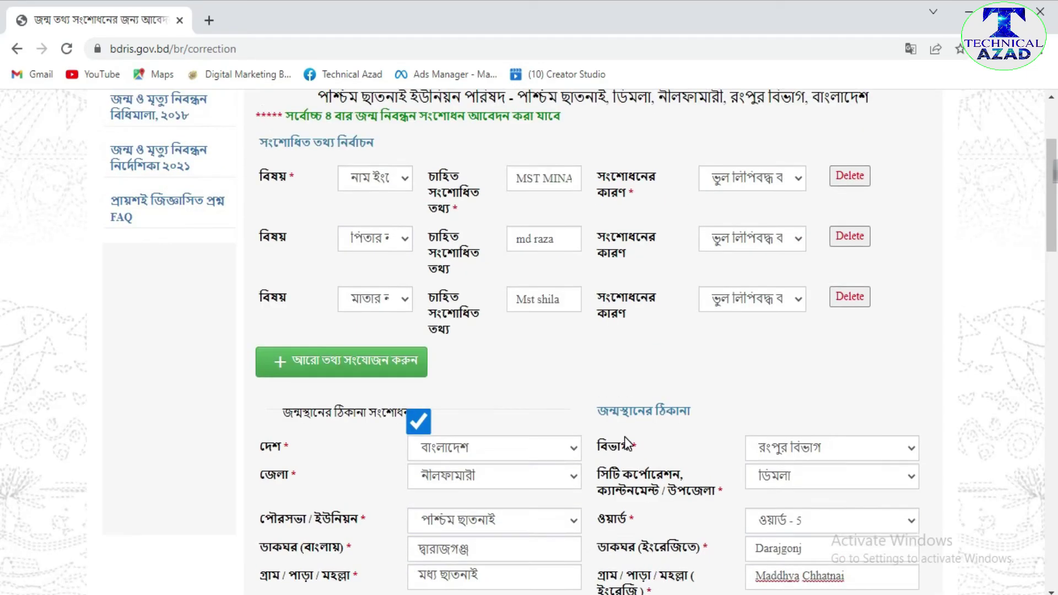
- Scroll through the filled correction form to review all entries before submitting
scroll(654, 448, "down", 15)
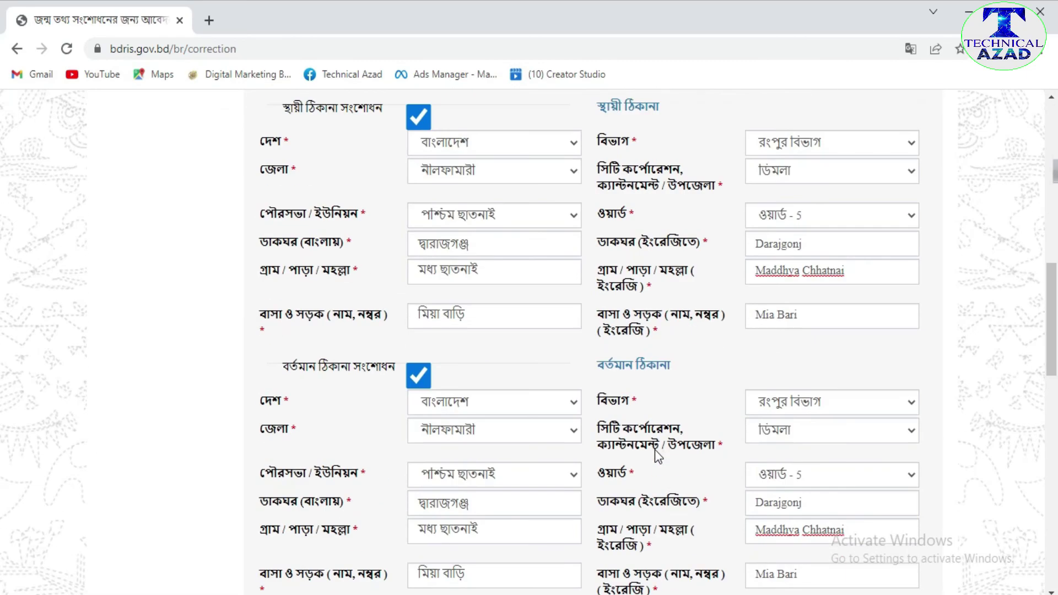
scroll(654, 451, "up", 13)
scroll(654, 456, "down", 3)
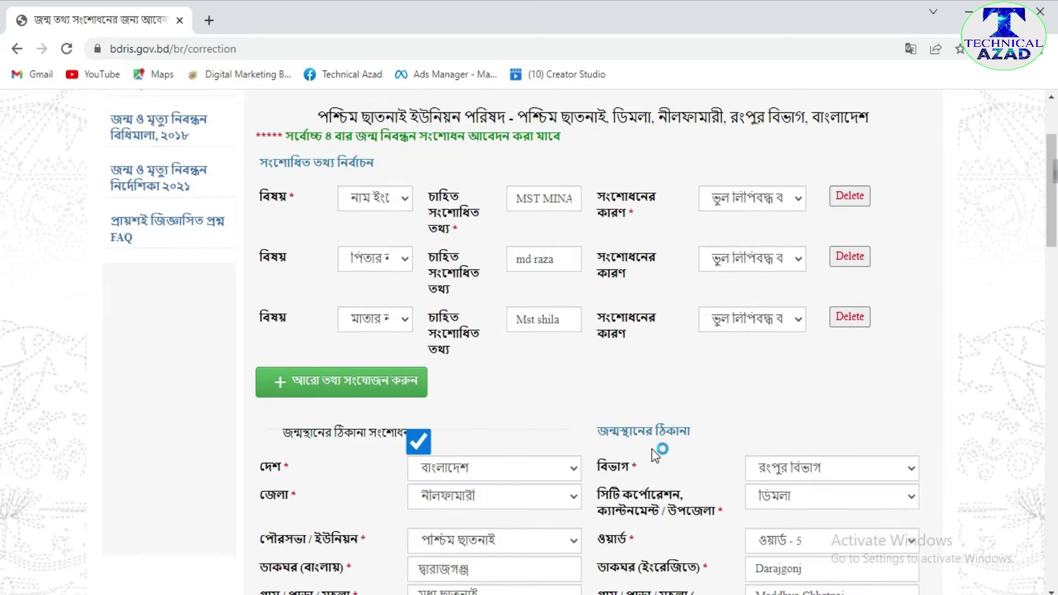
scroll(655, 456, "up", 4)
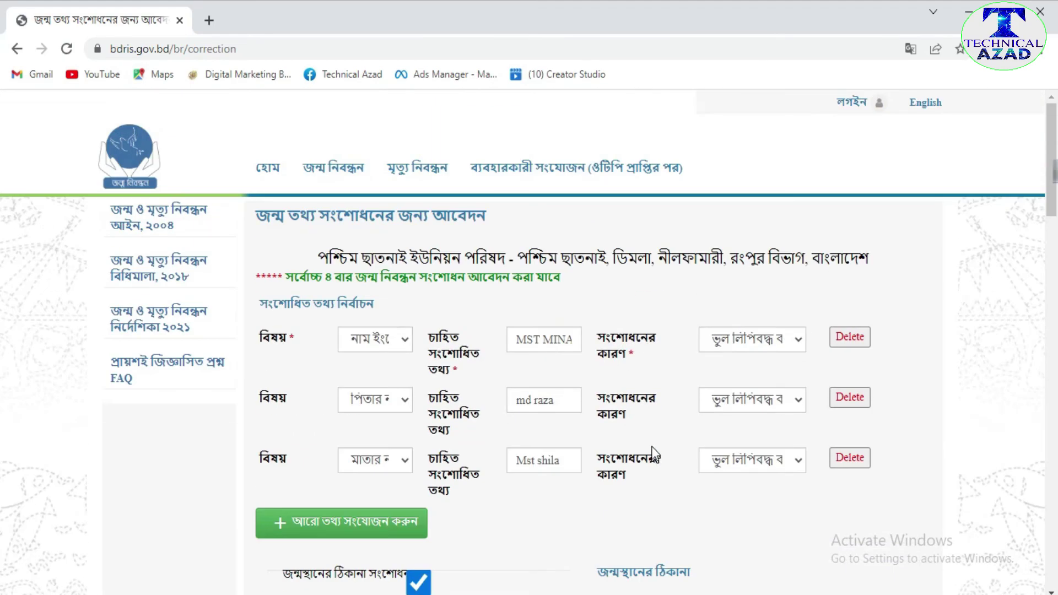
scroll(655, 456, "down", 20)
scroll(676, 472, "down", 1)
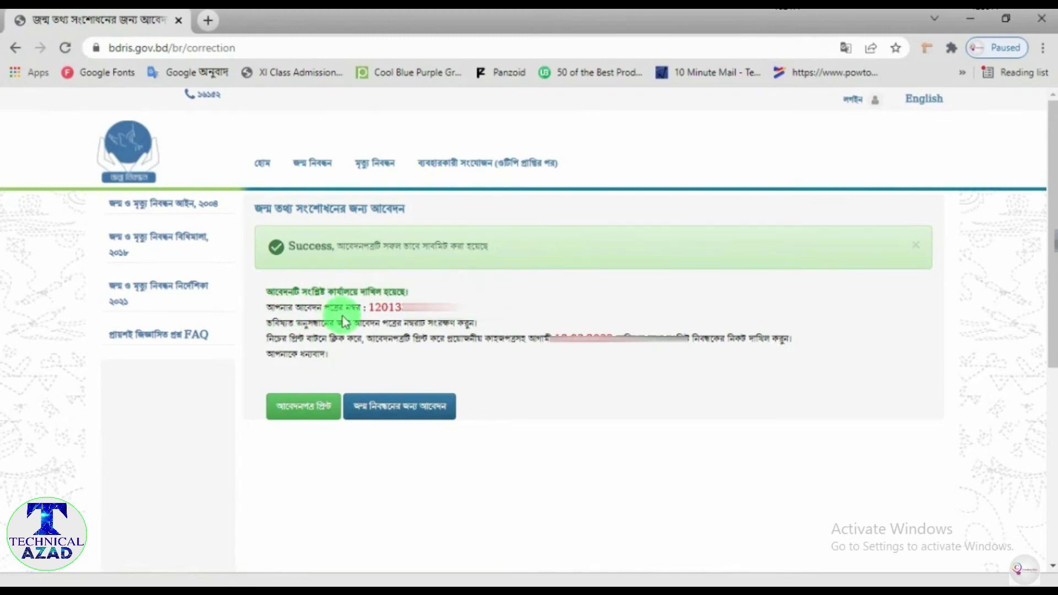
- Highlight the new application number, then open the printable application form via আবেদনপত্র প্রিন্ট
left_click_drag(367, 307, 443, 294)
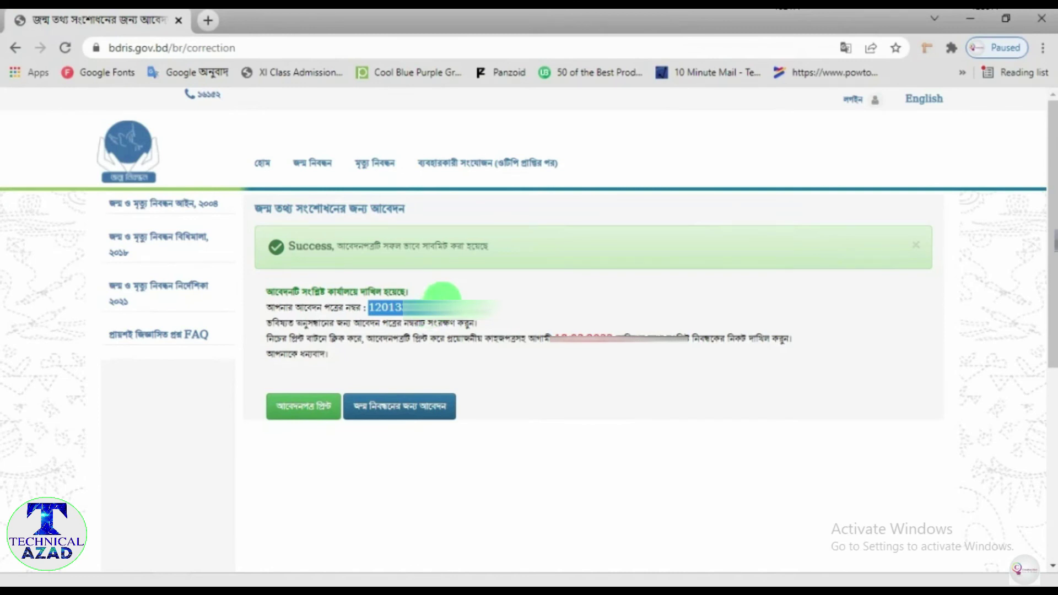
left_click(496, 321)
left_click_drag(366, 307, 457, 302)
left_click(483, 300)
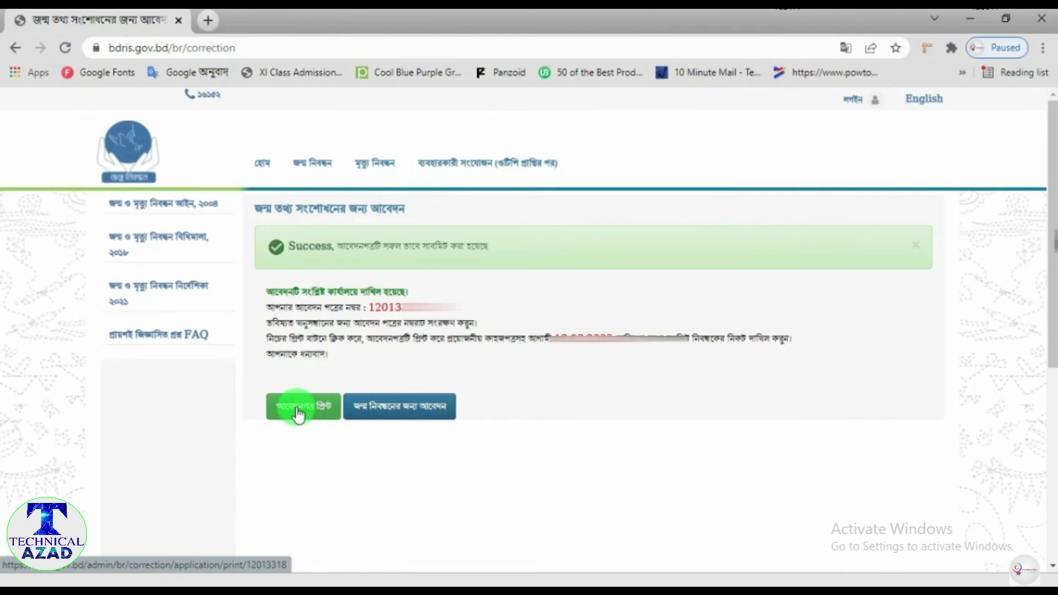
left_click(297, 411)
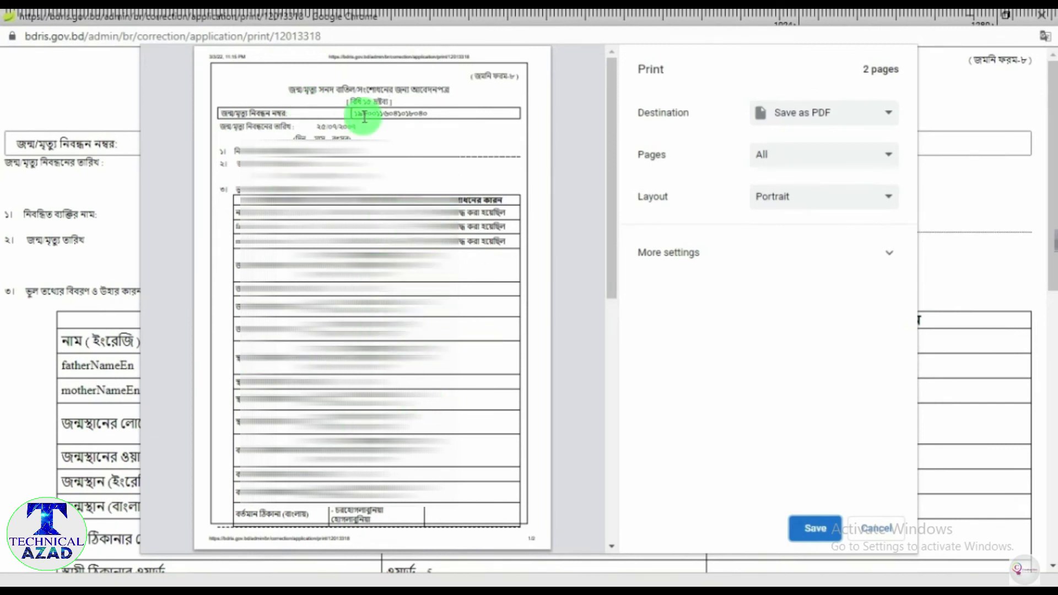
- Save the 2-page correction application form as a PDF using the Save as PDF destination
left_click(775, 112)
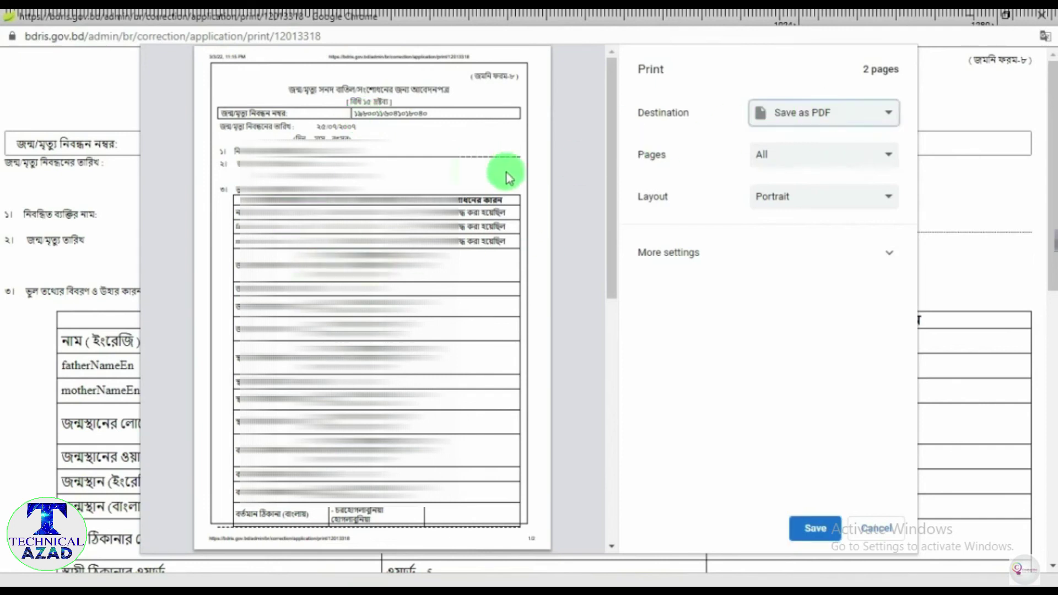
left_click(872, 118)
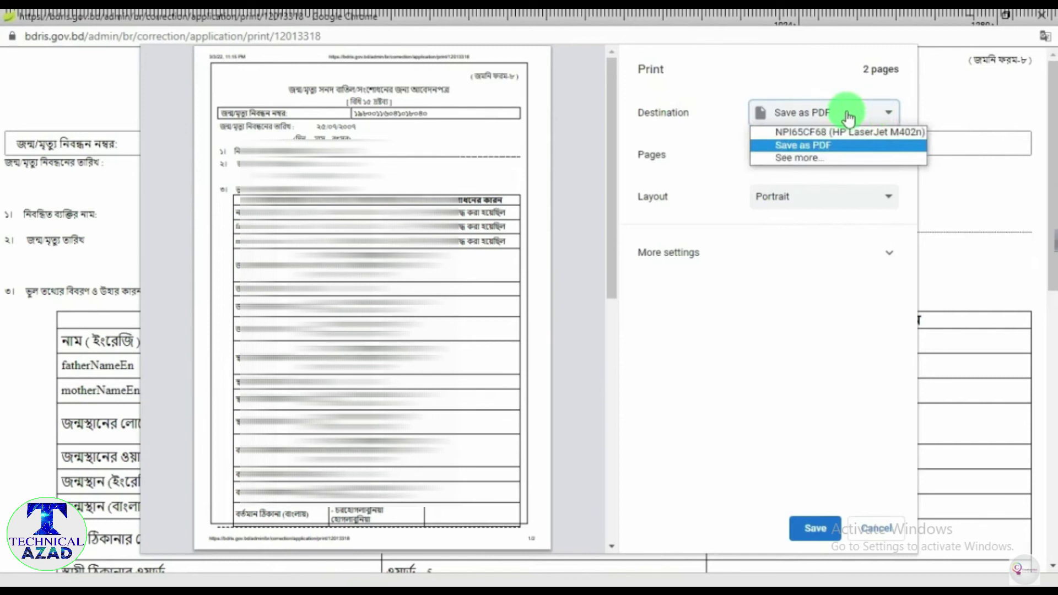
left_click(814, 147)
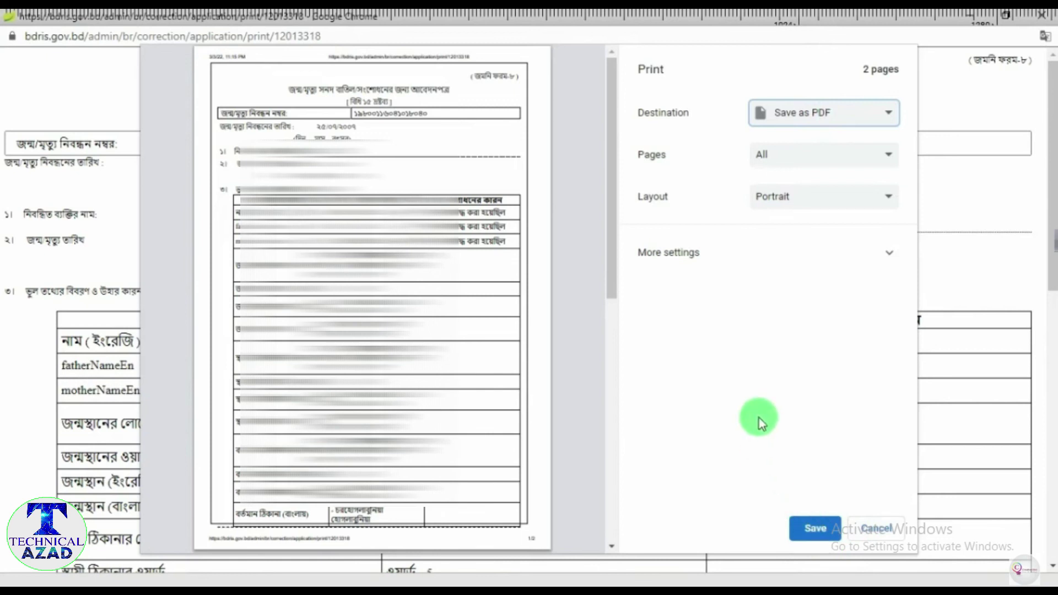
left_click(808, 524)
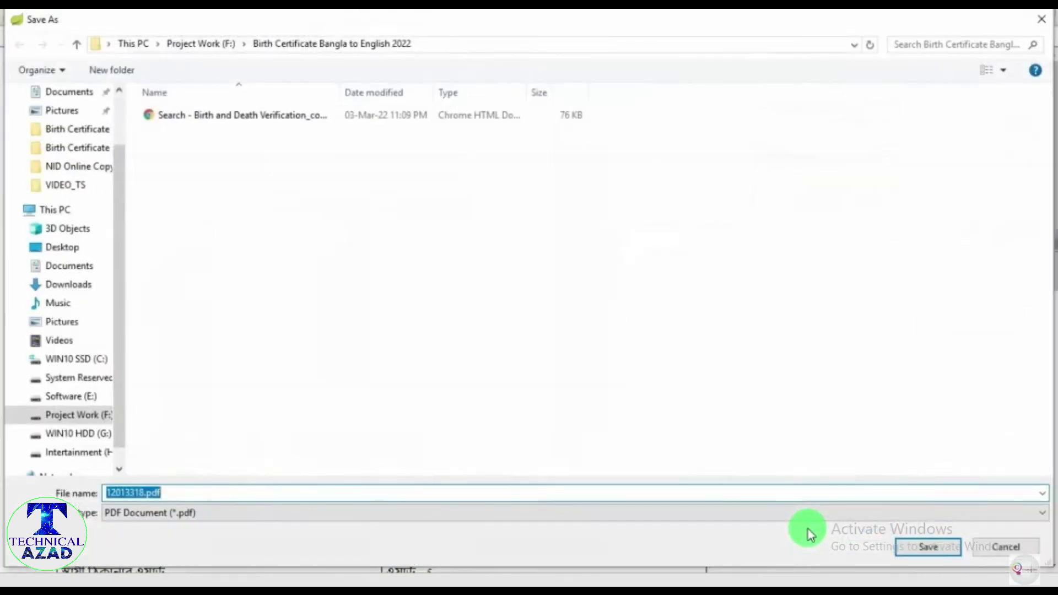
left_click(927, 548)
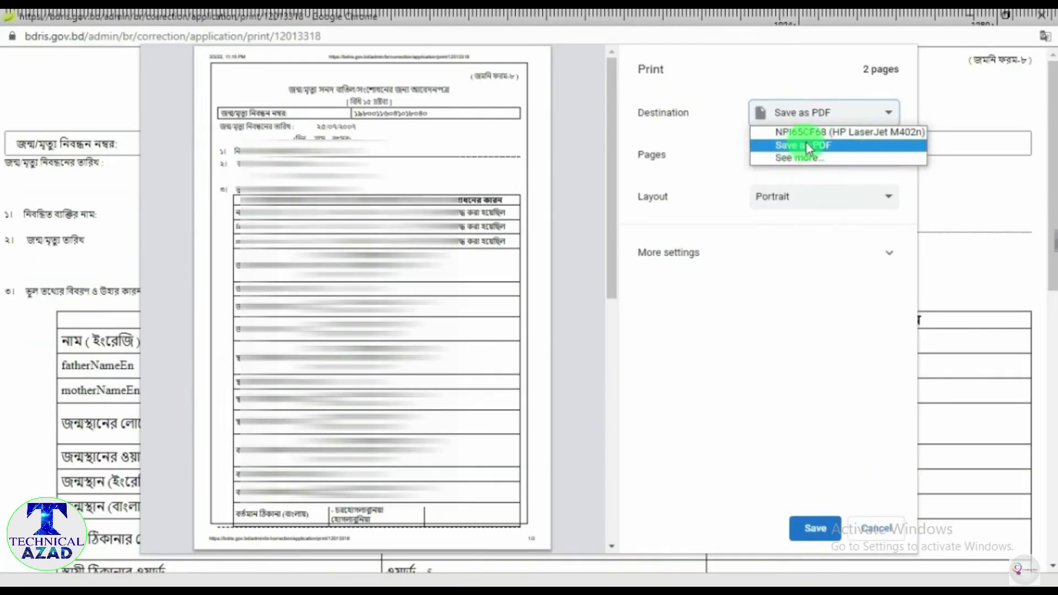
left_click(808, 147)
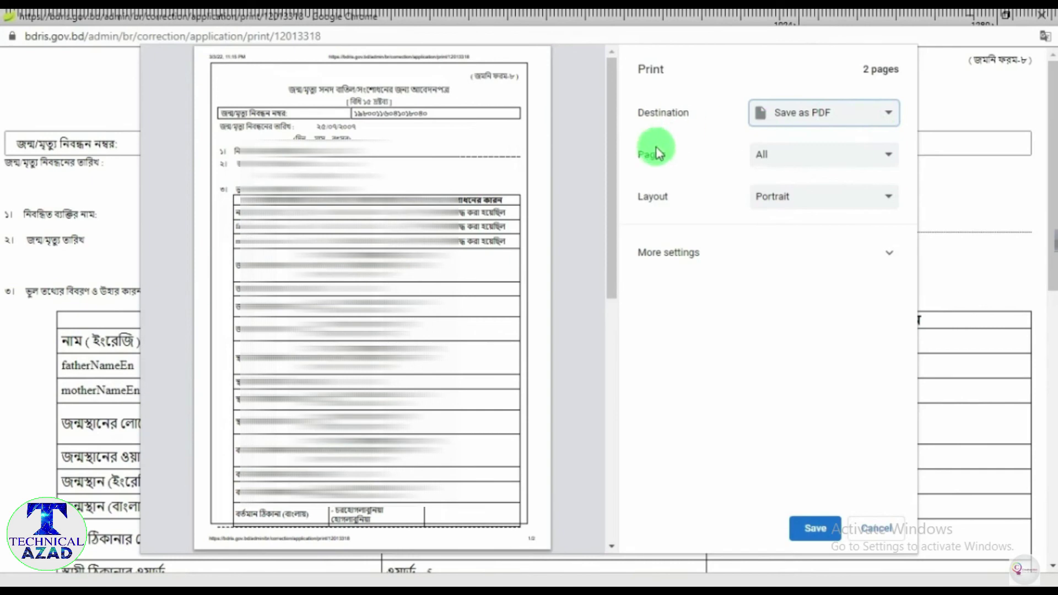